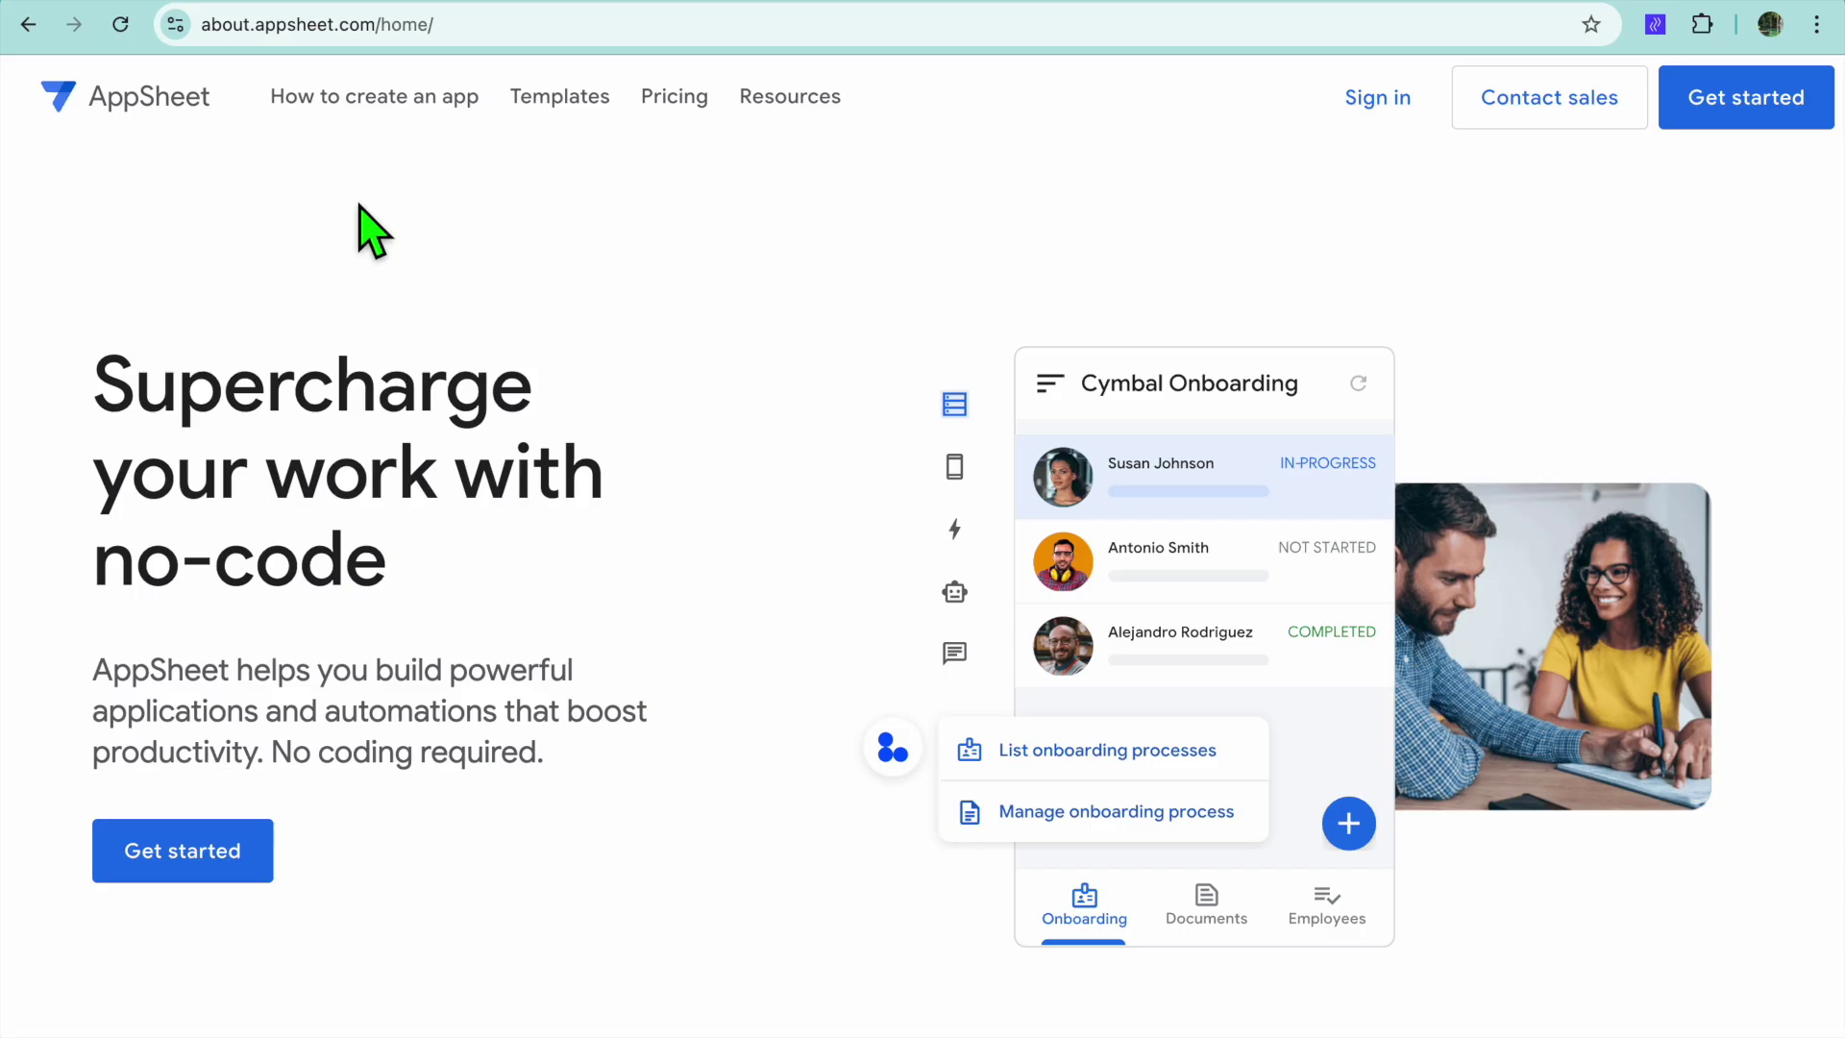
Switch between the Thunkable and AppSheet homepage tabs to compare them
click(256, 2)
click(851, 2)
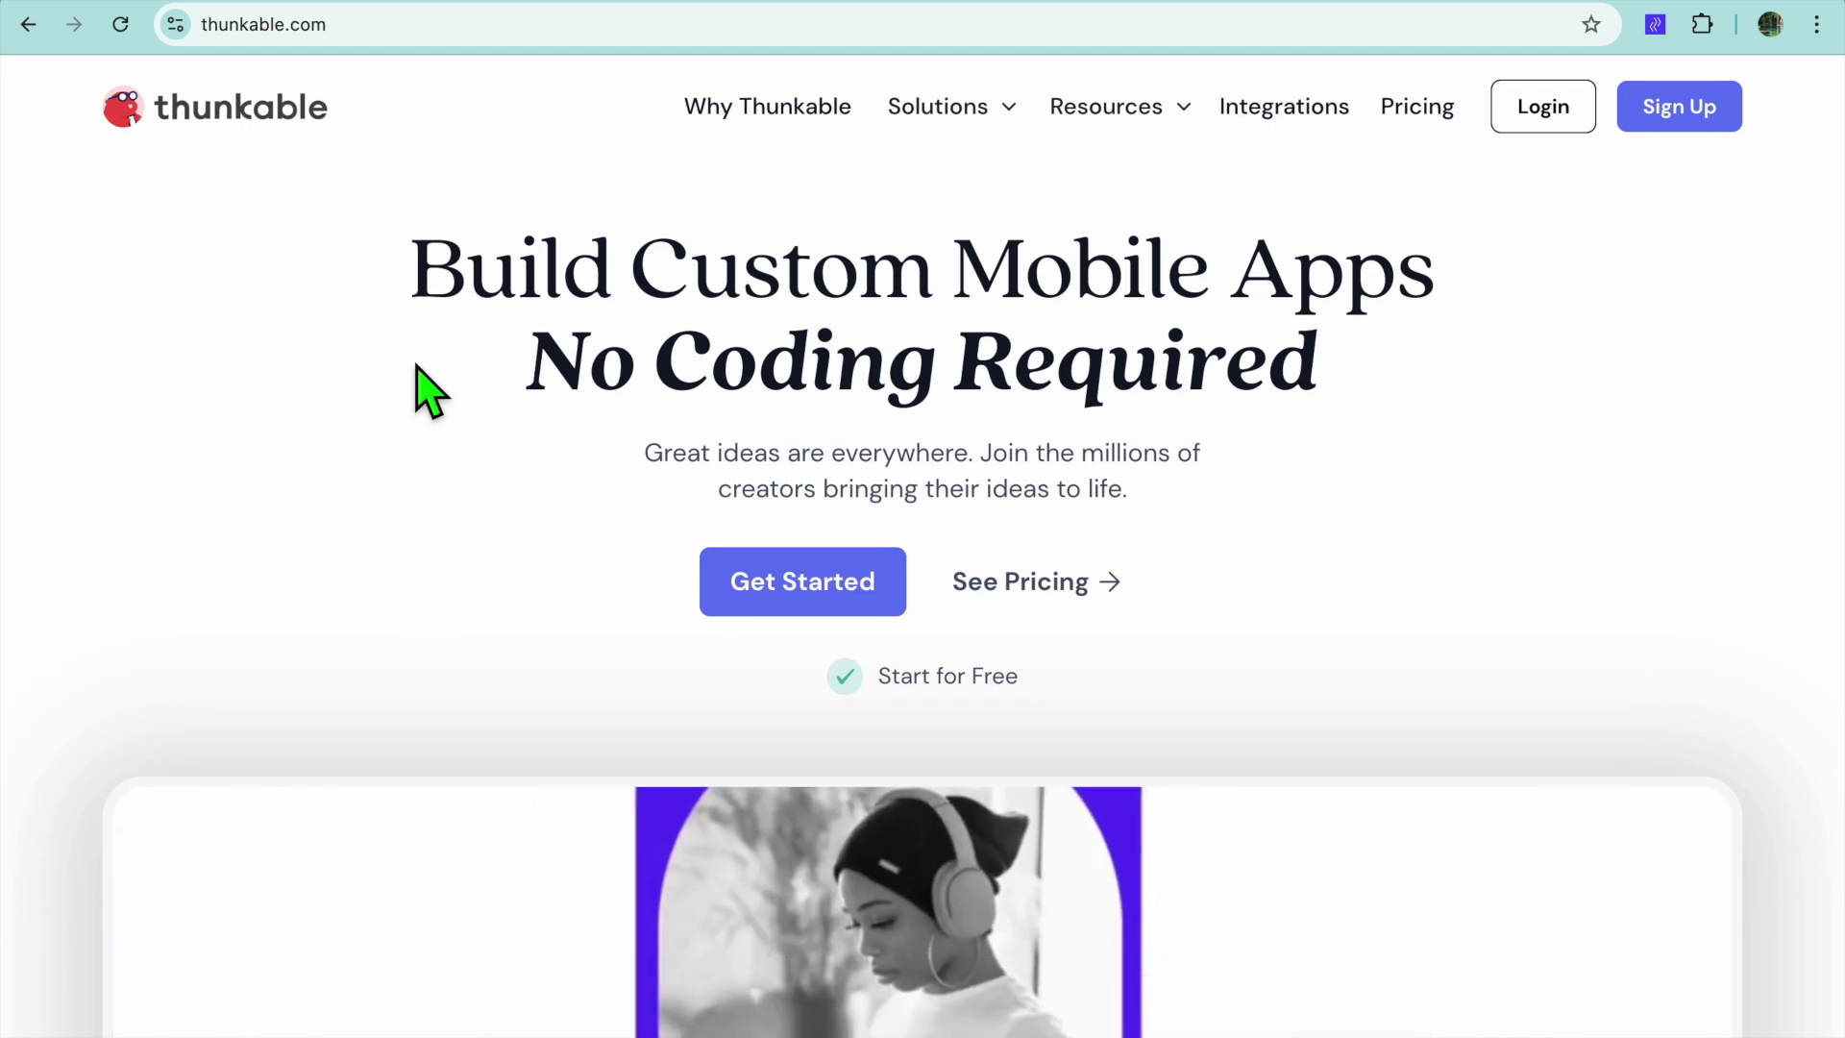
Scroll down the Thunkable homepage to watch its app-builder demo
scroll(423, 390, down, 1)
scroll(422, 389, down, 3)
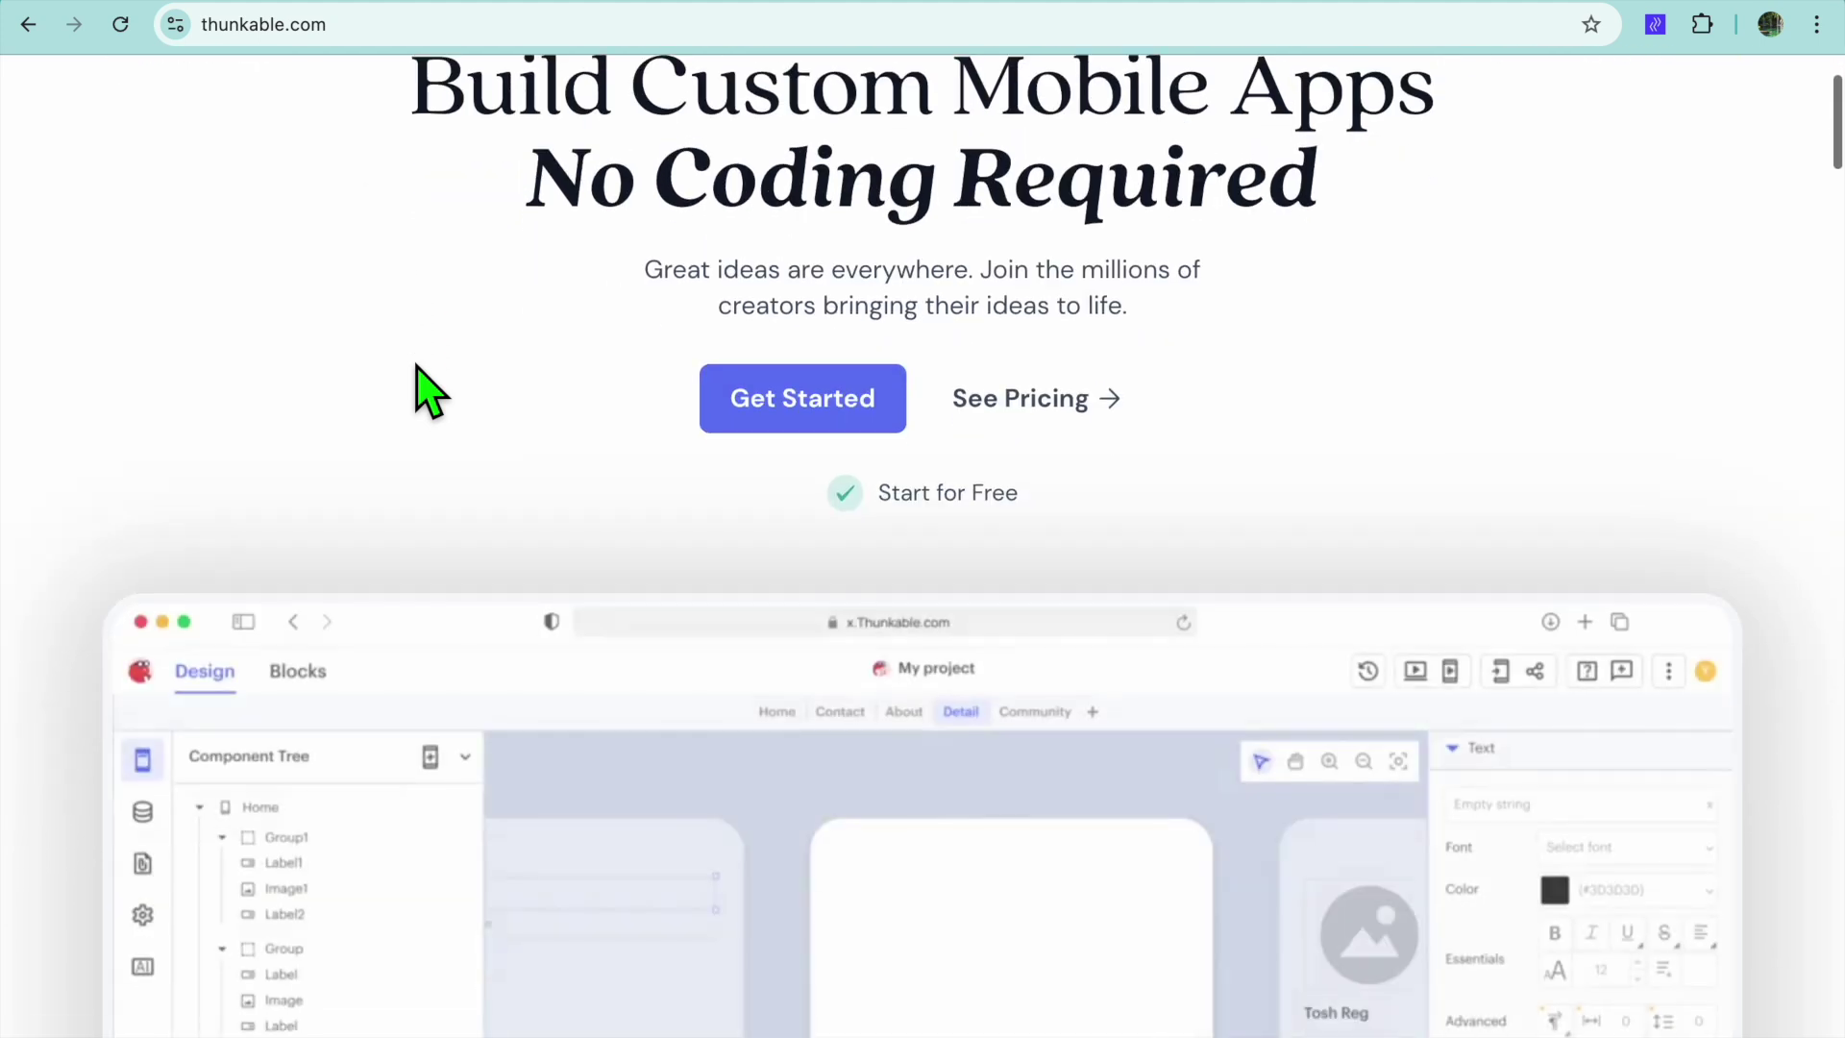
scroll(423, 389, down, 2)
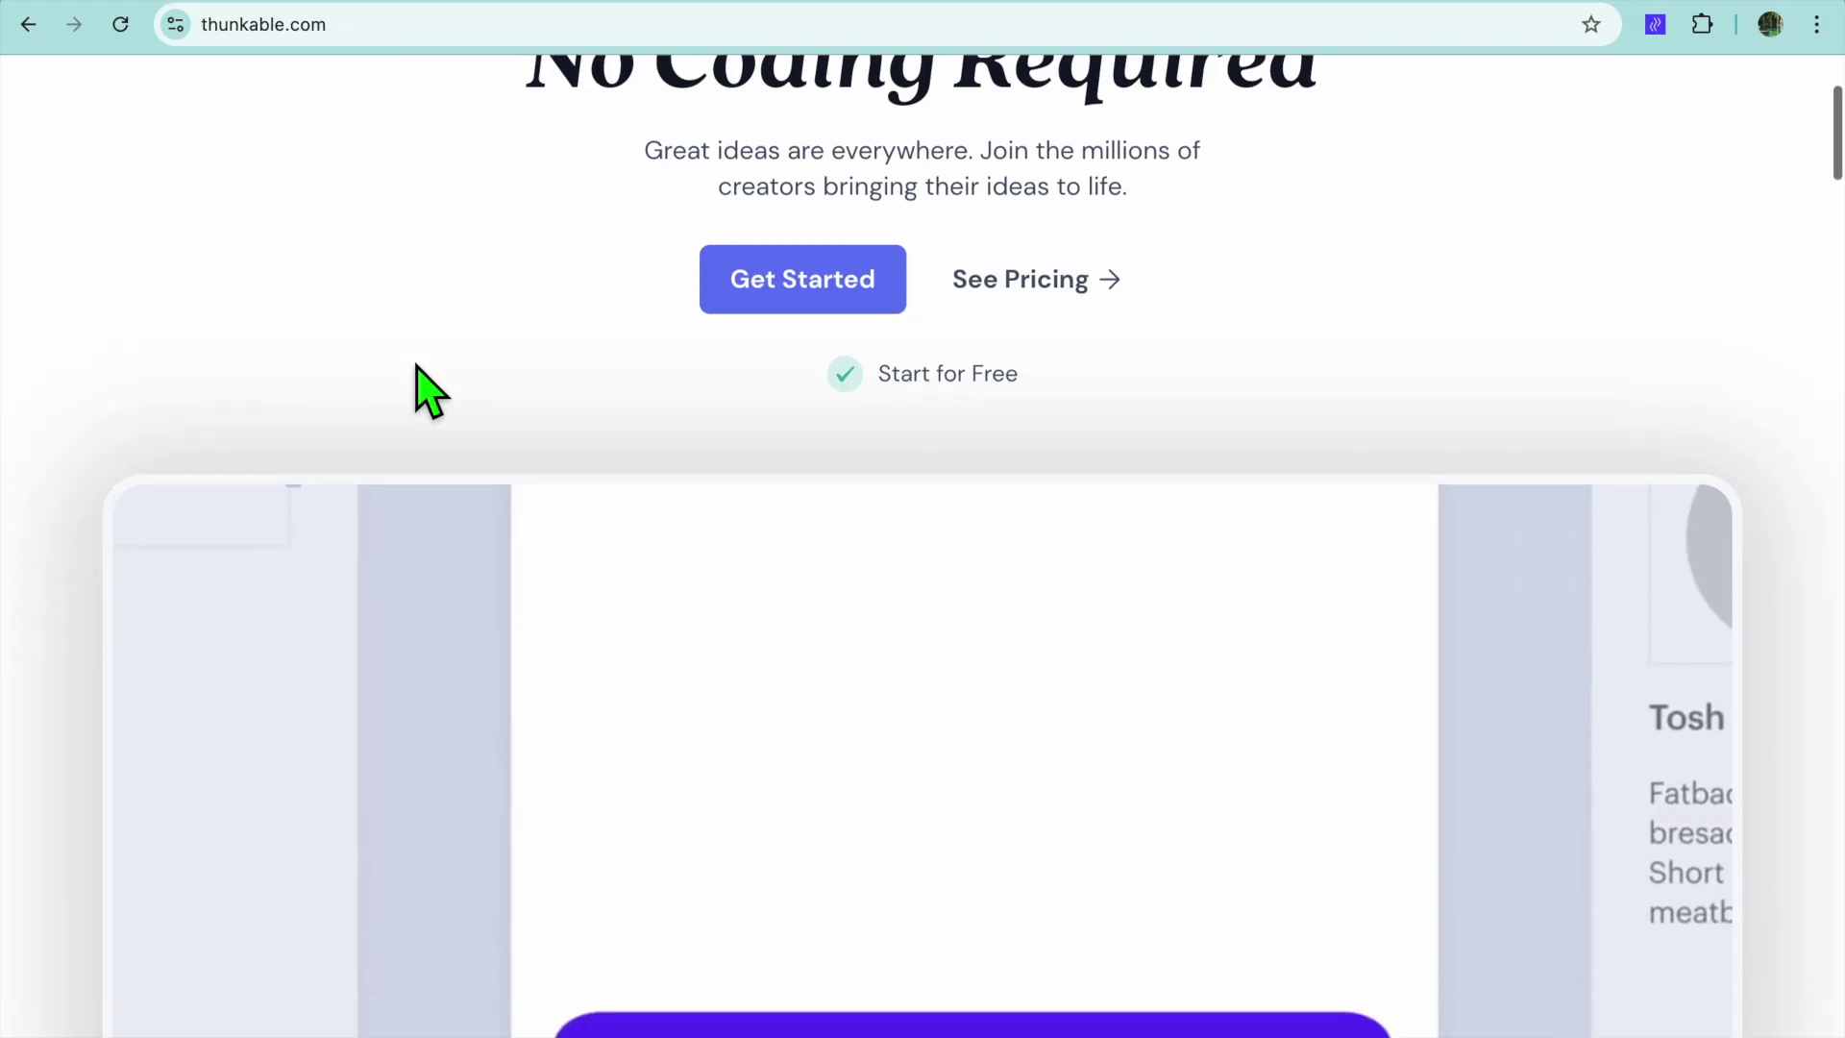
scroll(423, 389, down, 3)
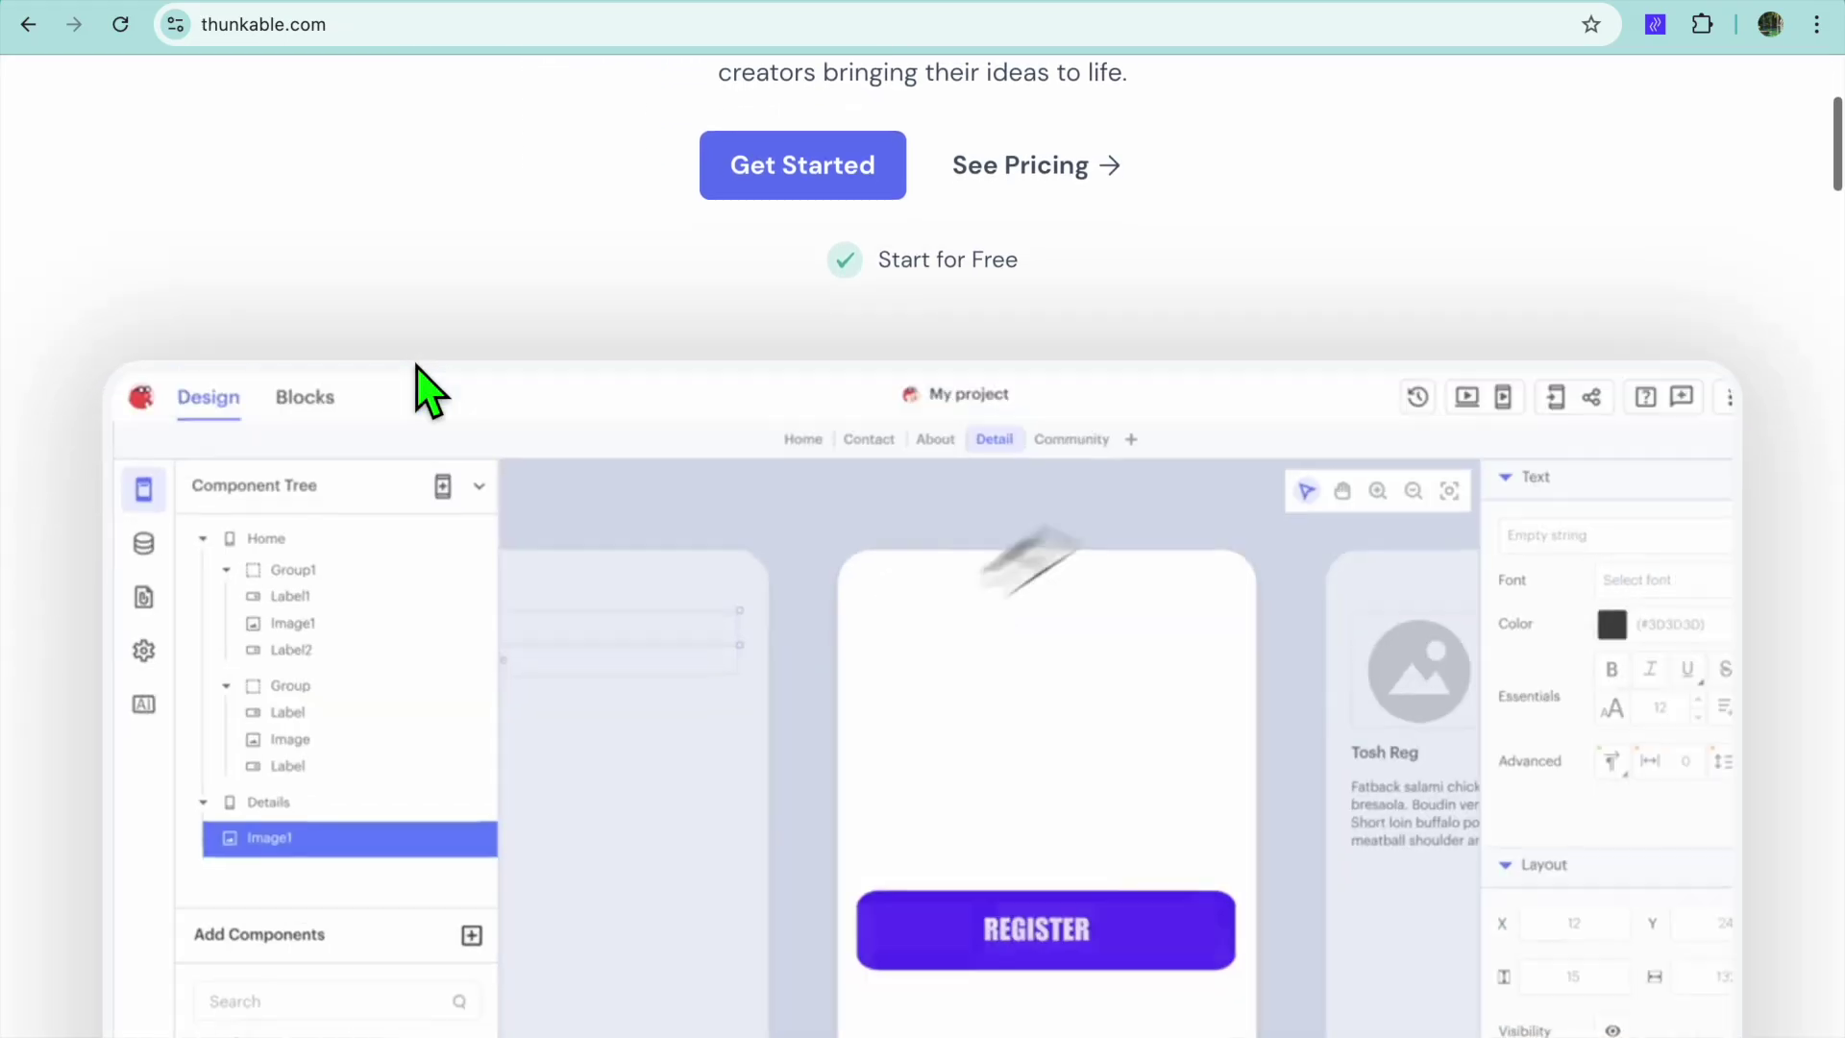
scroll(422, 390, down, 1)
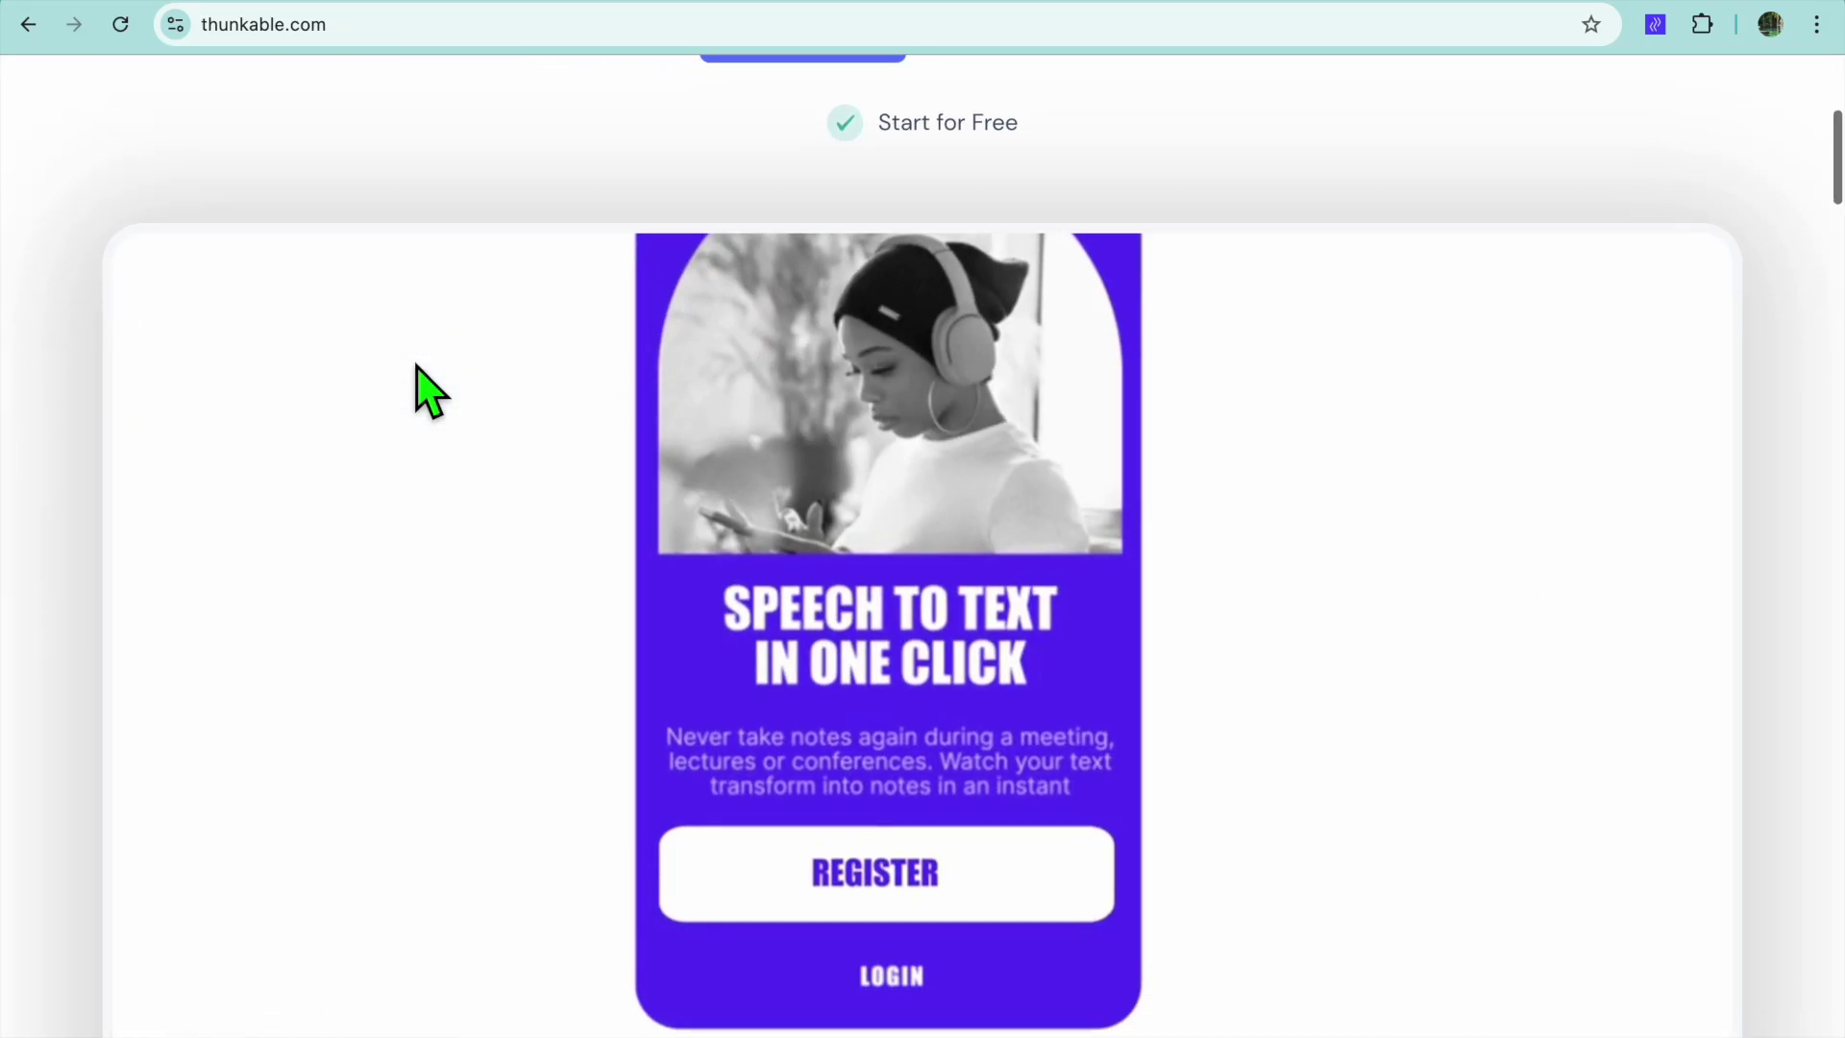
scroll(422, 389, down, 2)
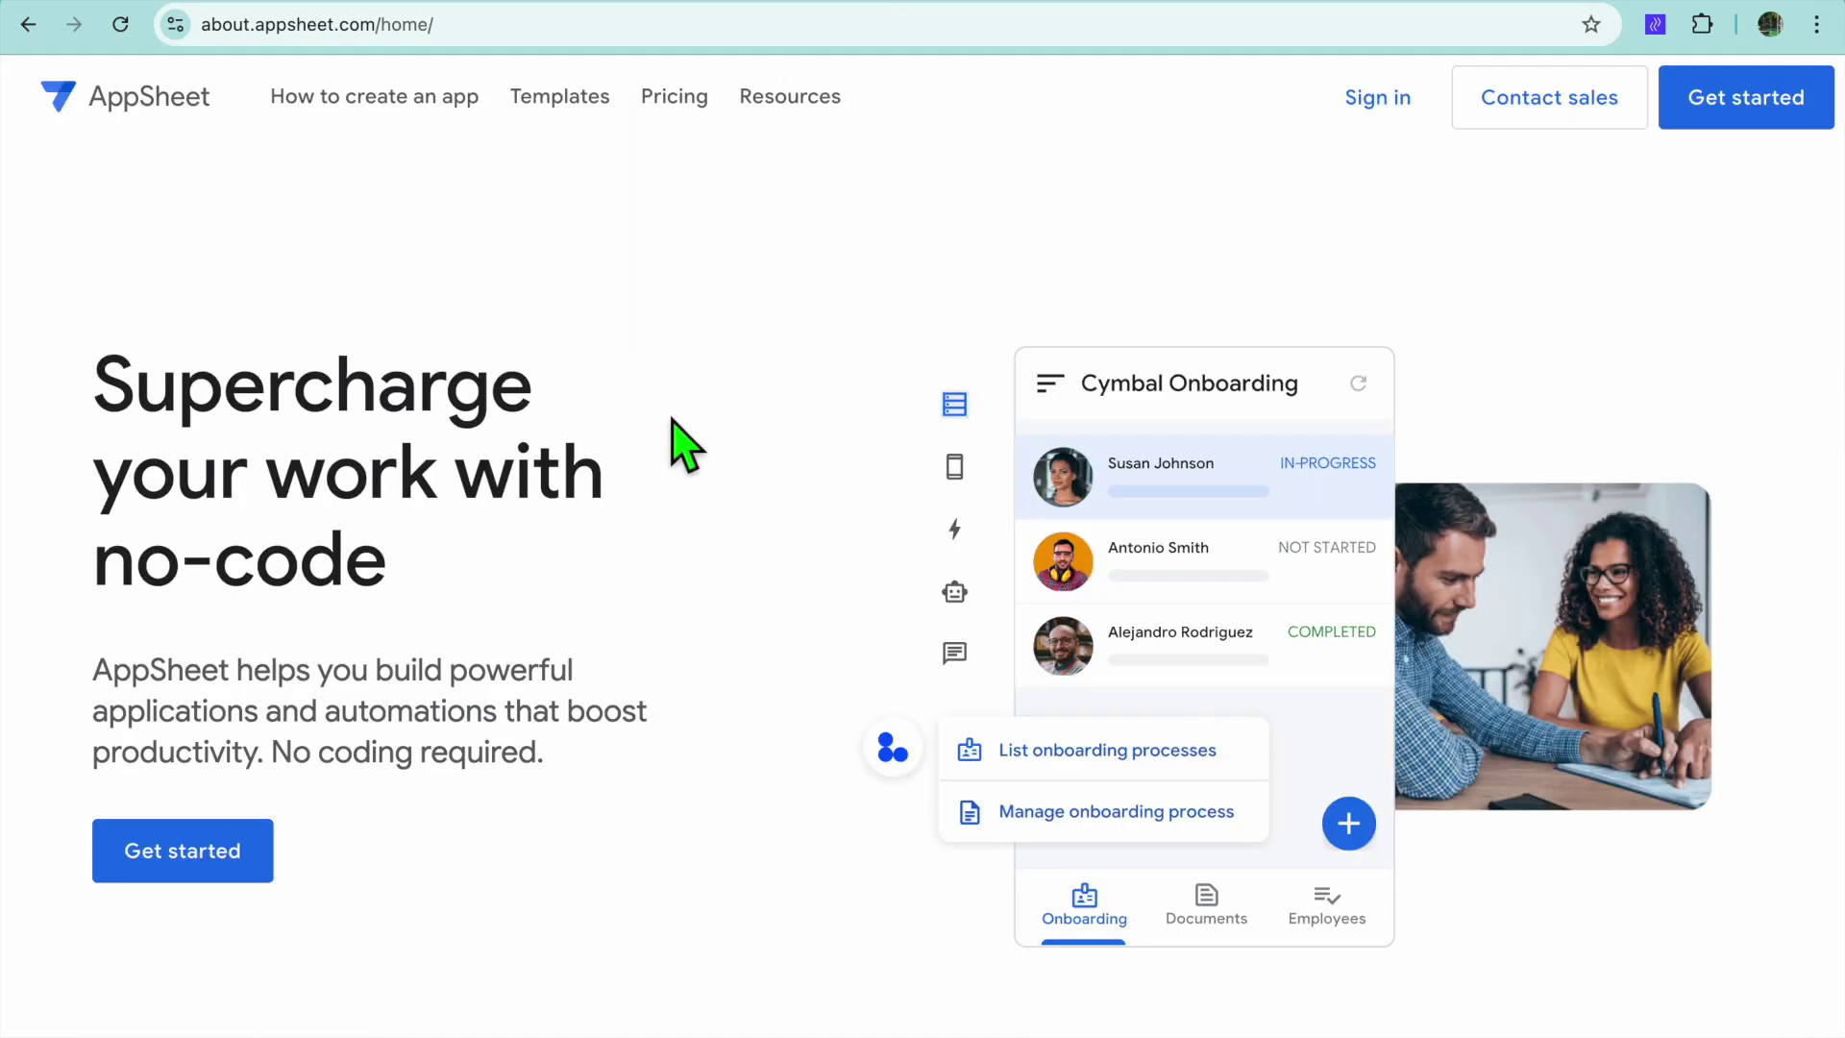
scroll(673, 420, down, 2)
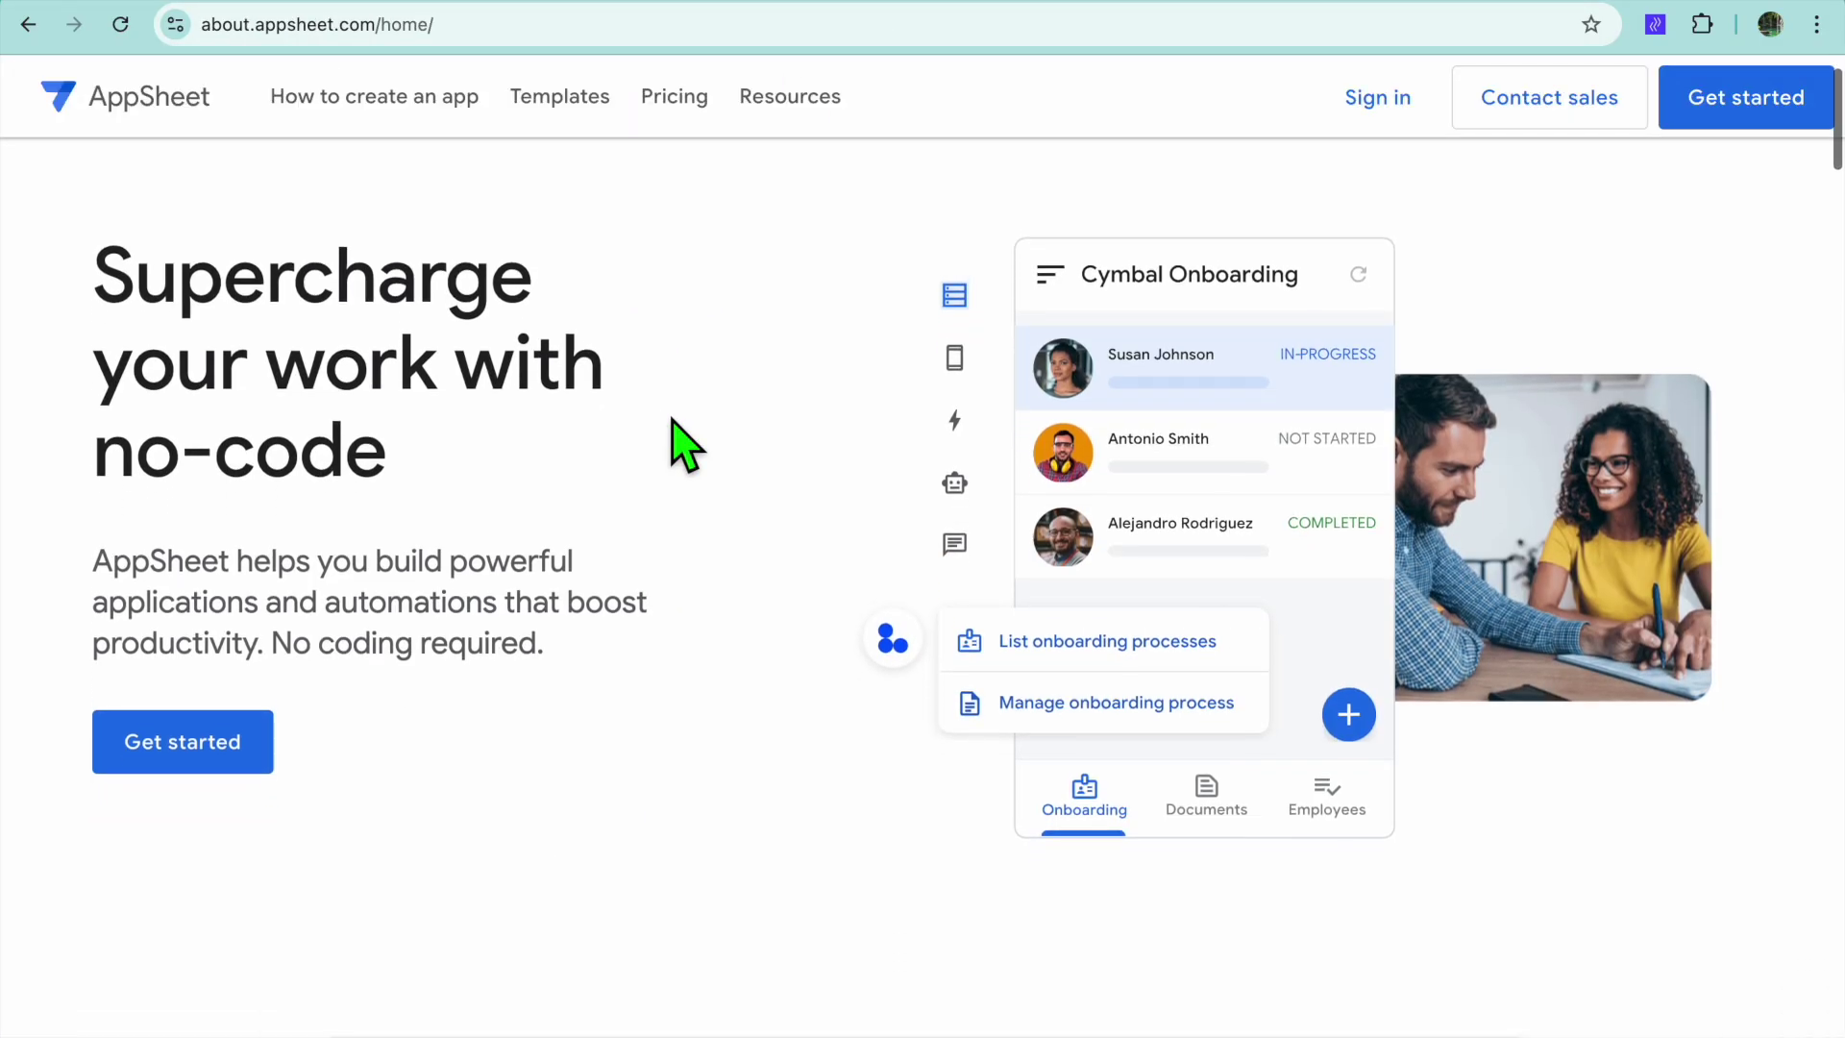
scroll(686, 446, down, 1)
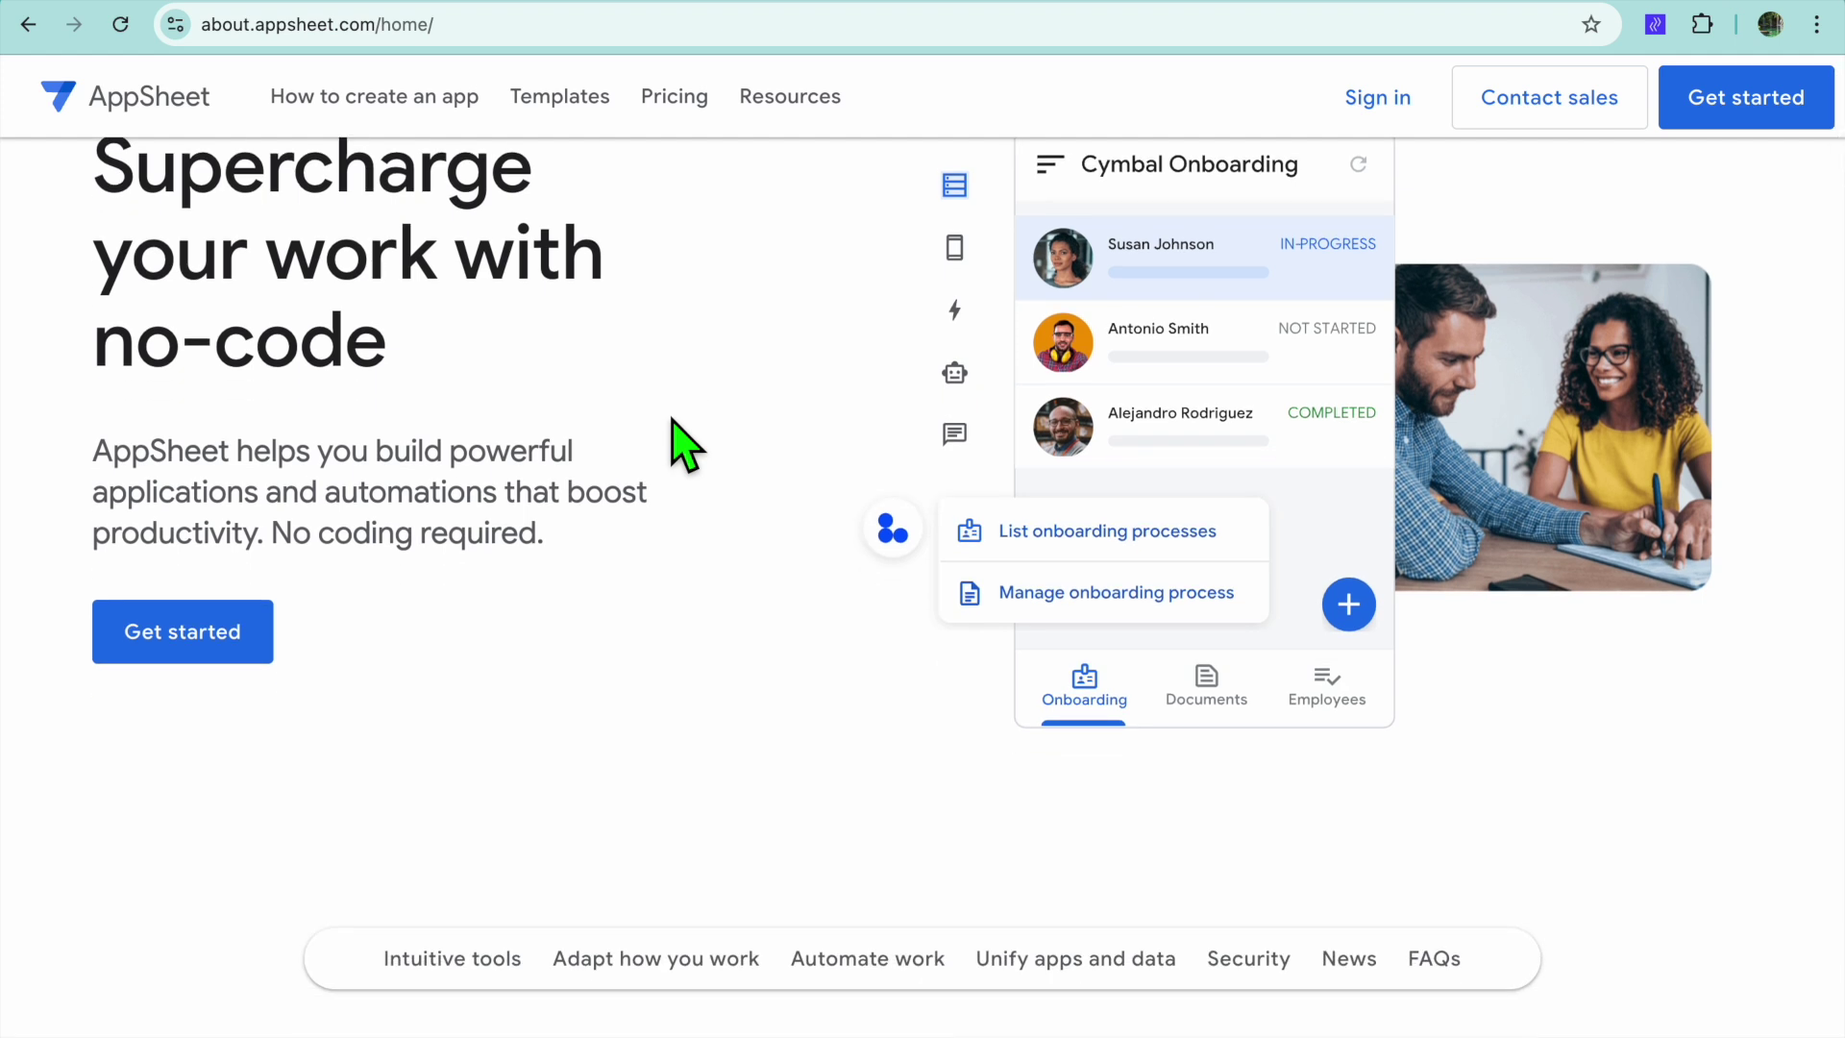
scroll(686, 445, down, 1)
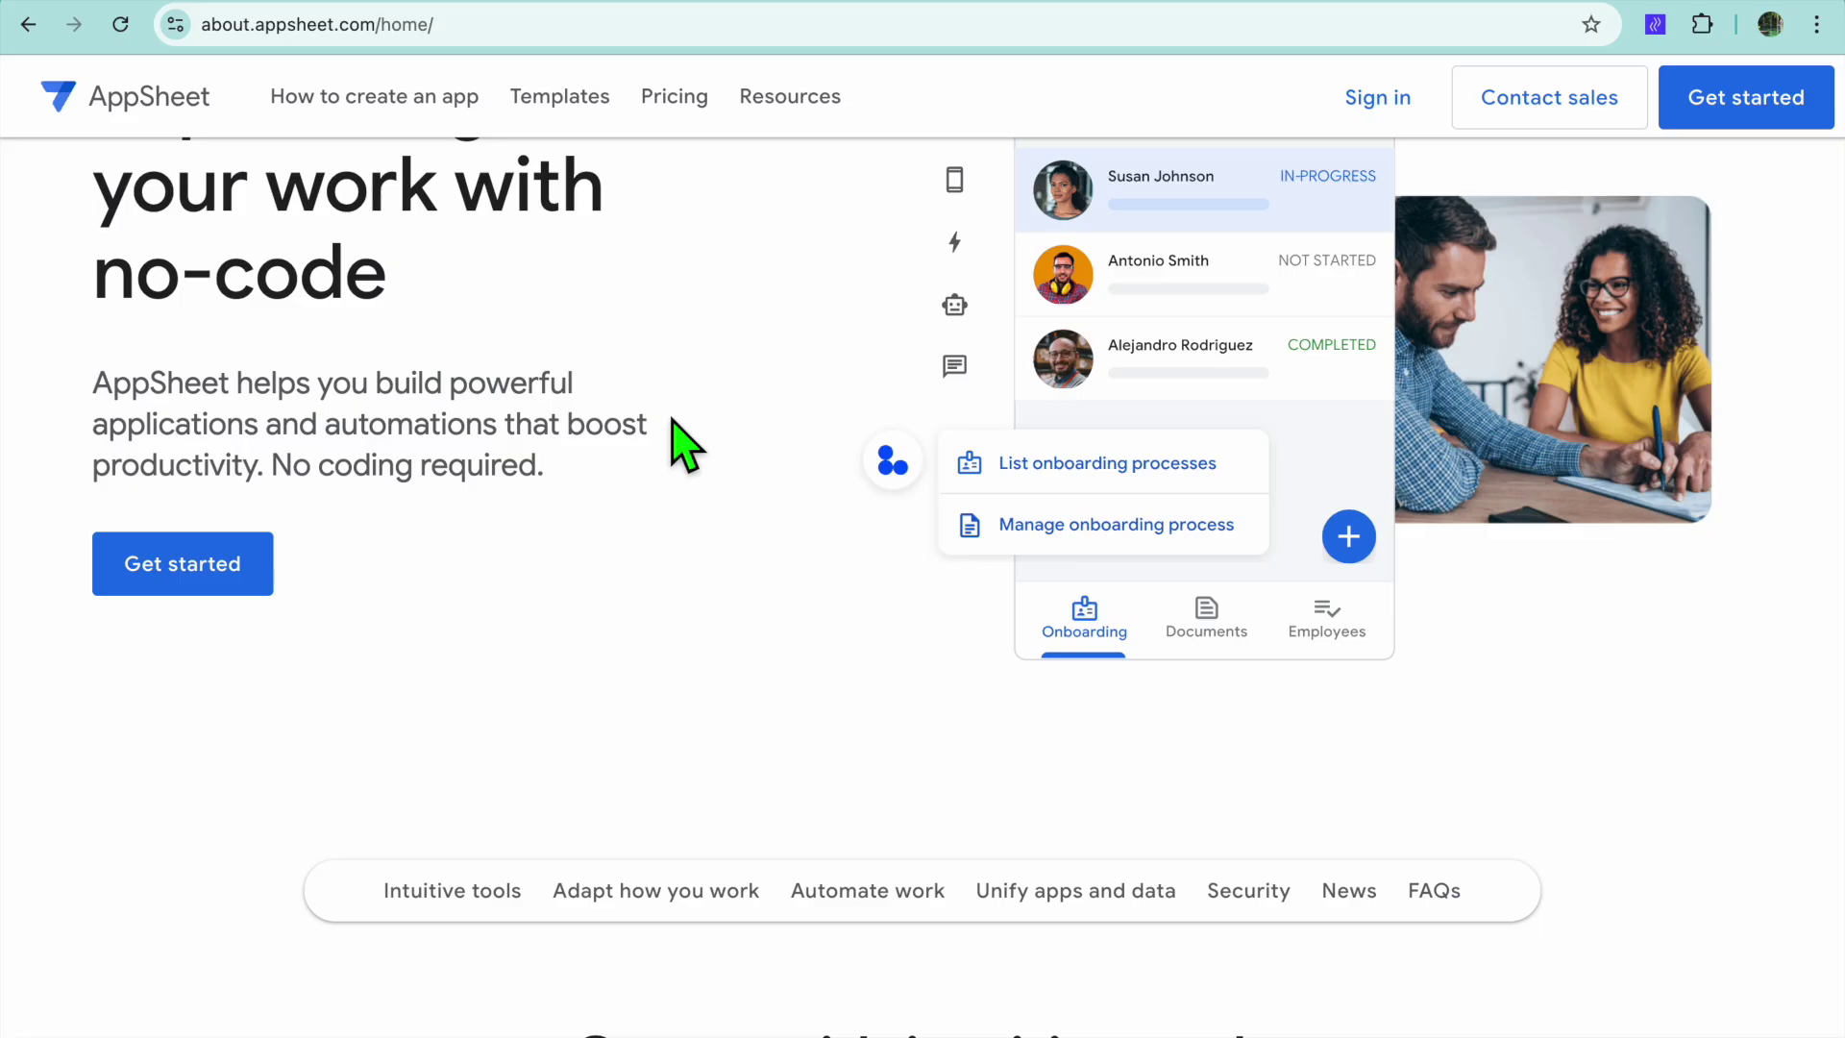
scroll(686, 446, down, 1)
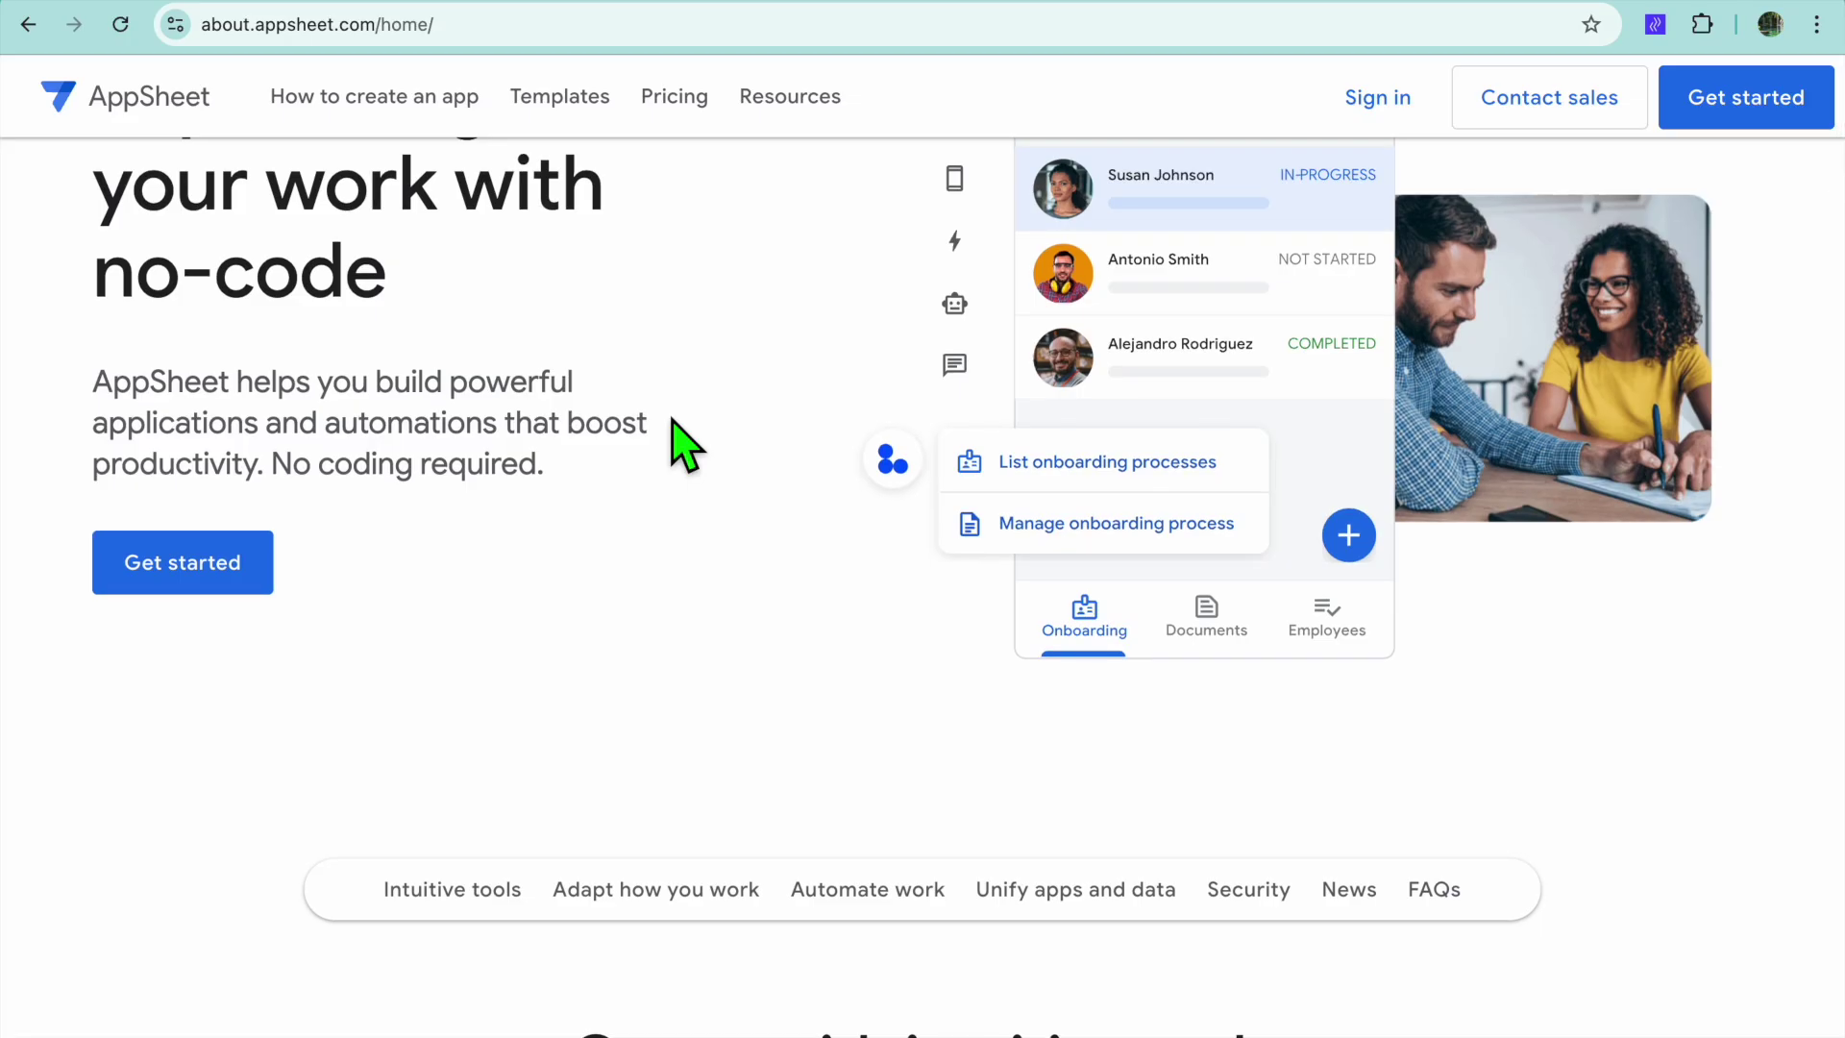
scroll(686, 446, down, 1)
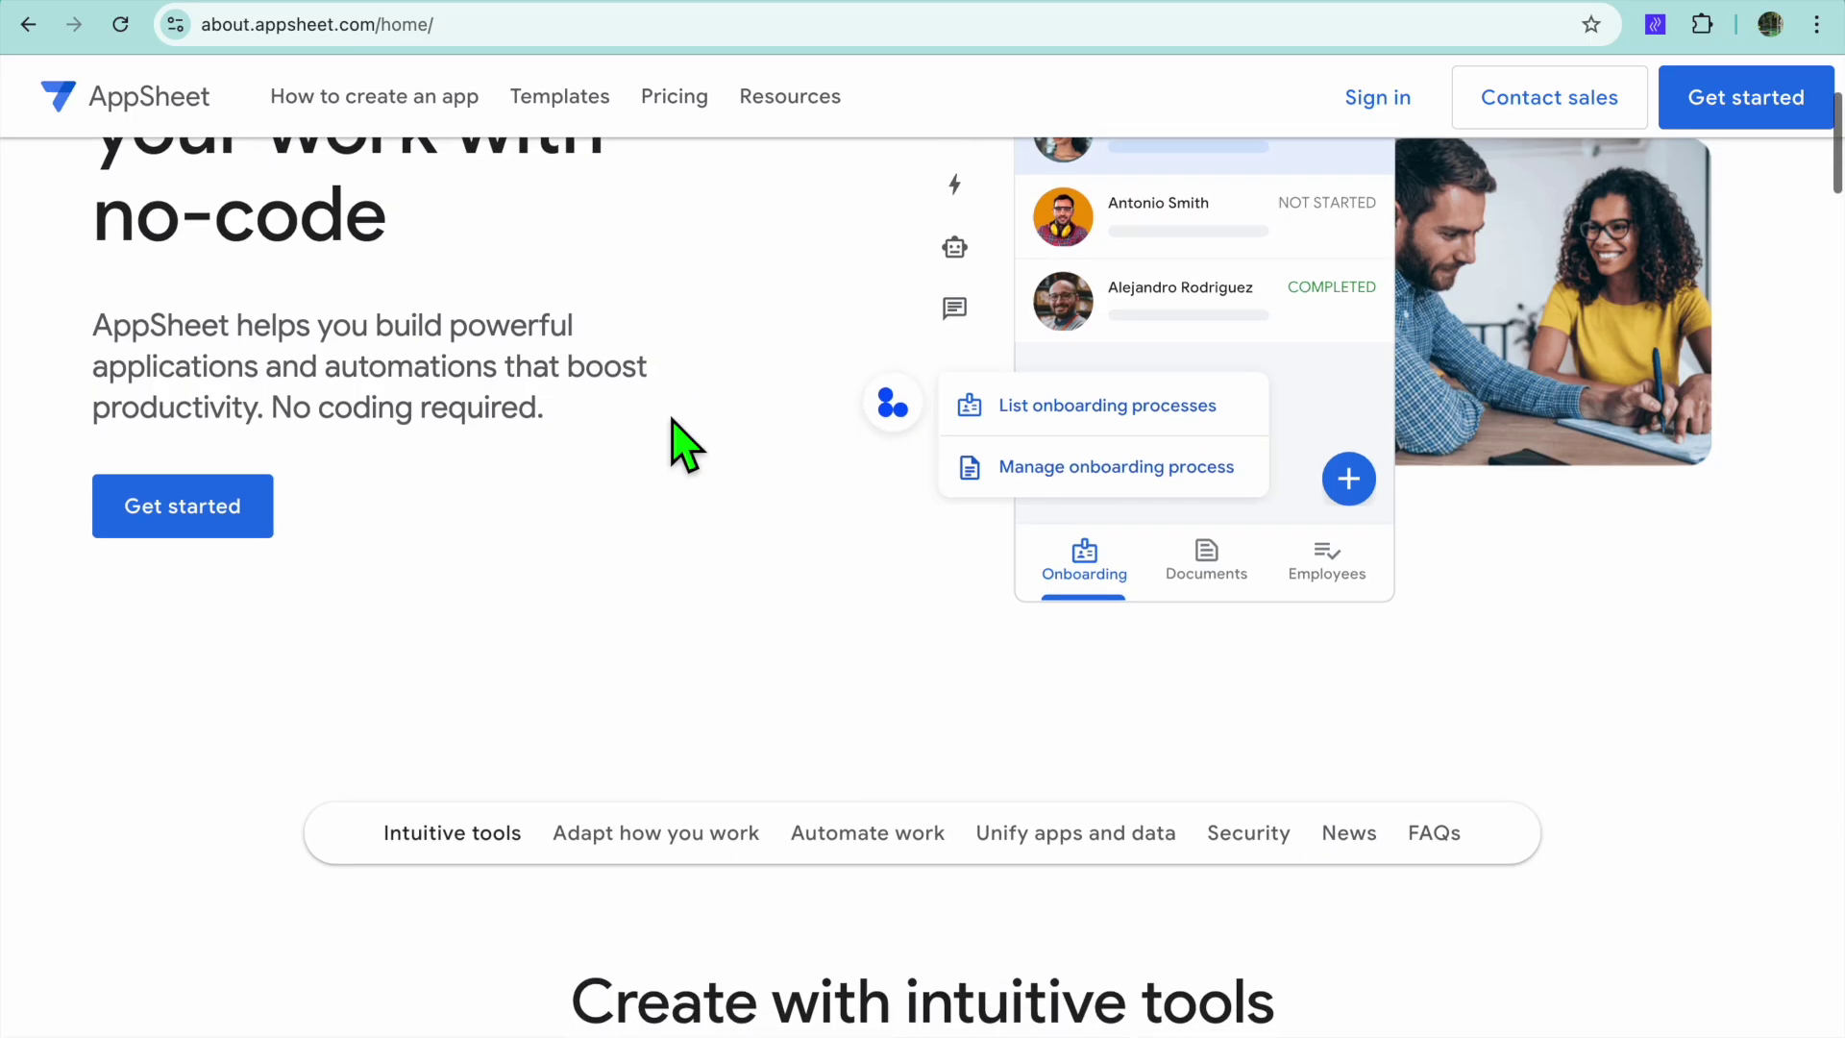
scroll(686, 446, down, 1)
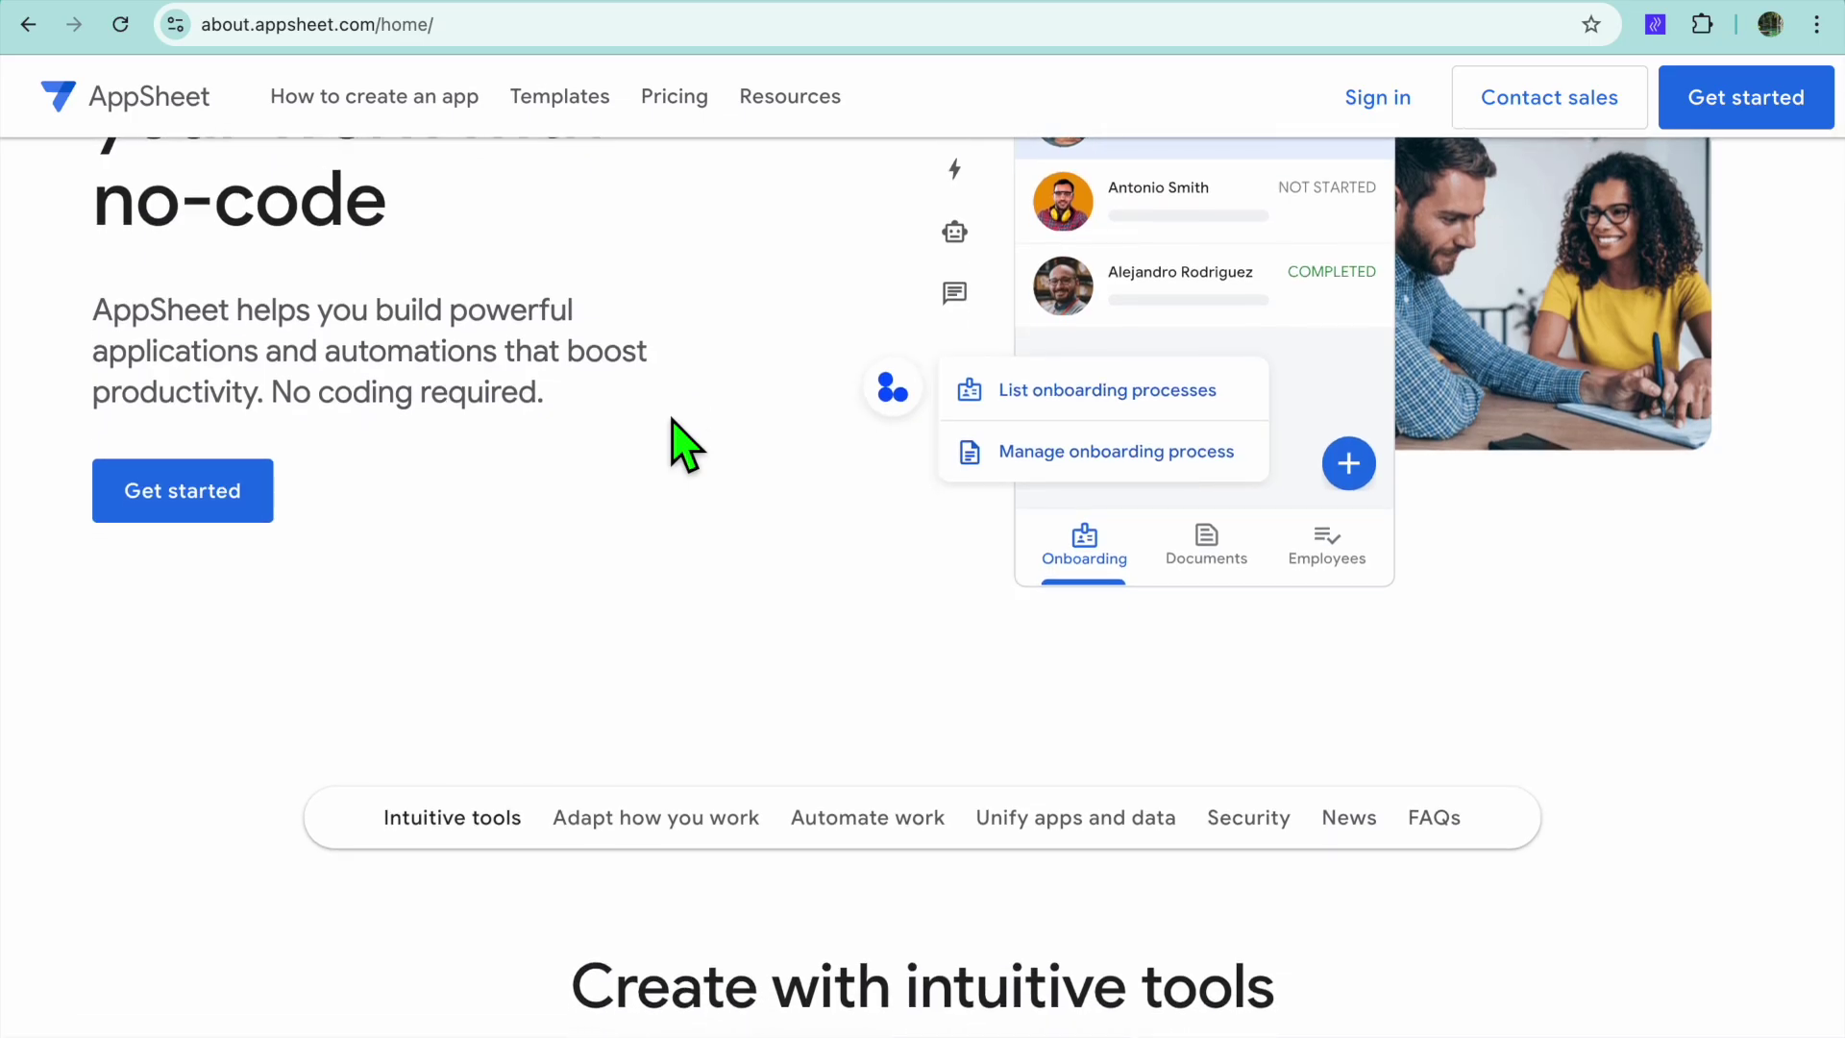
scroll(686, 446, down, 1)
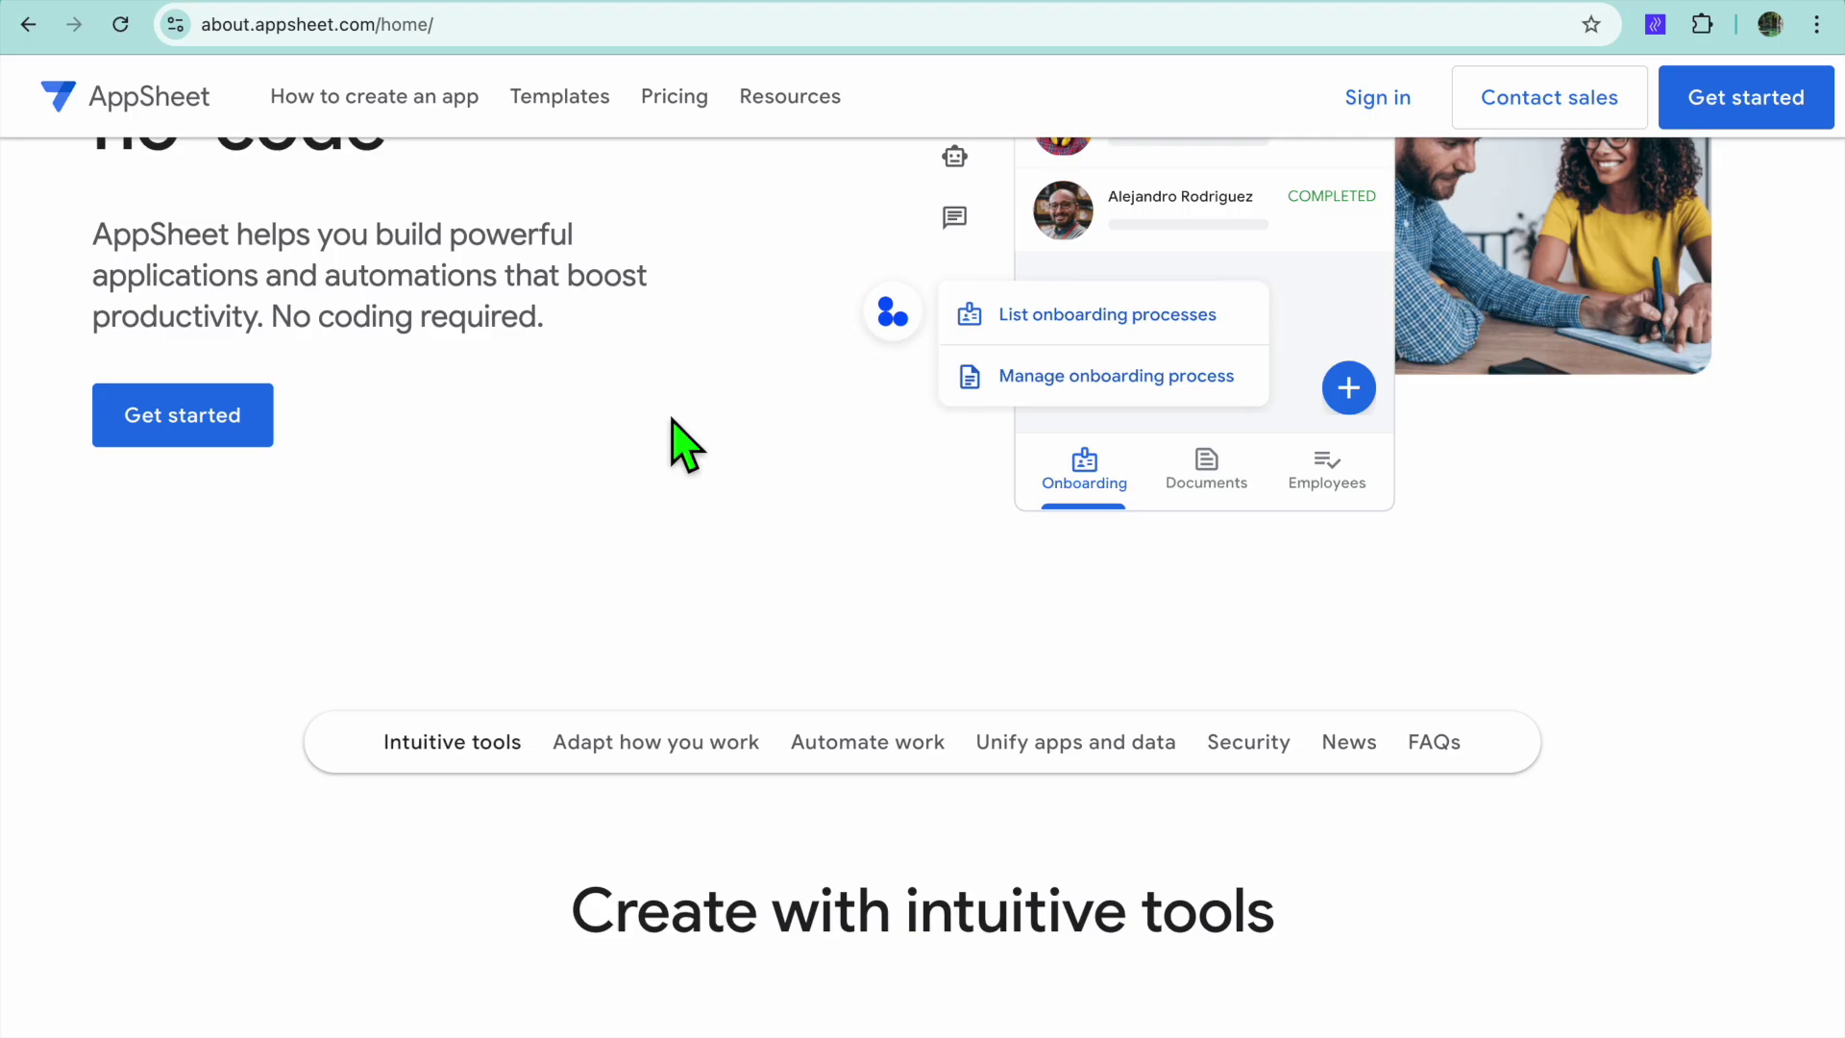
scroll(672, 420, down, 4)
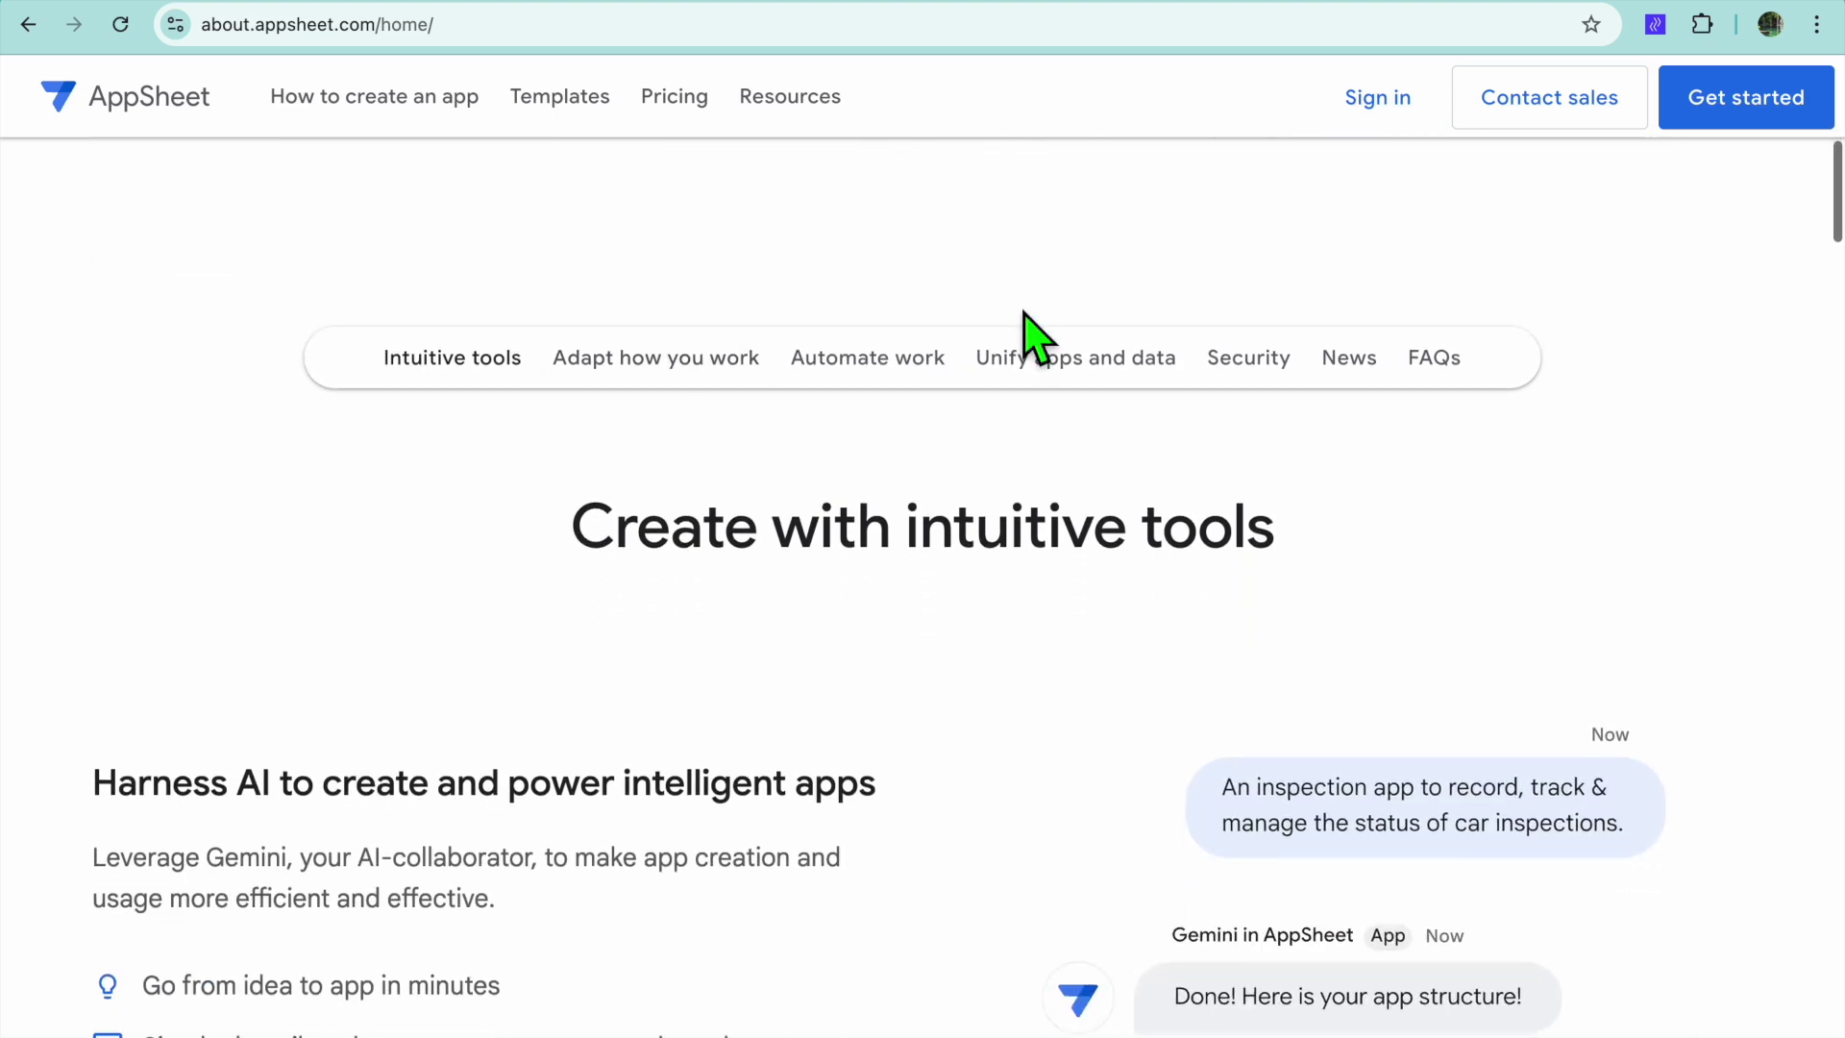
click(1097, 6)
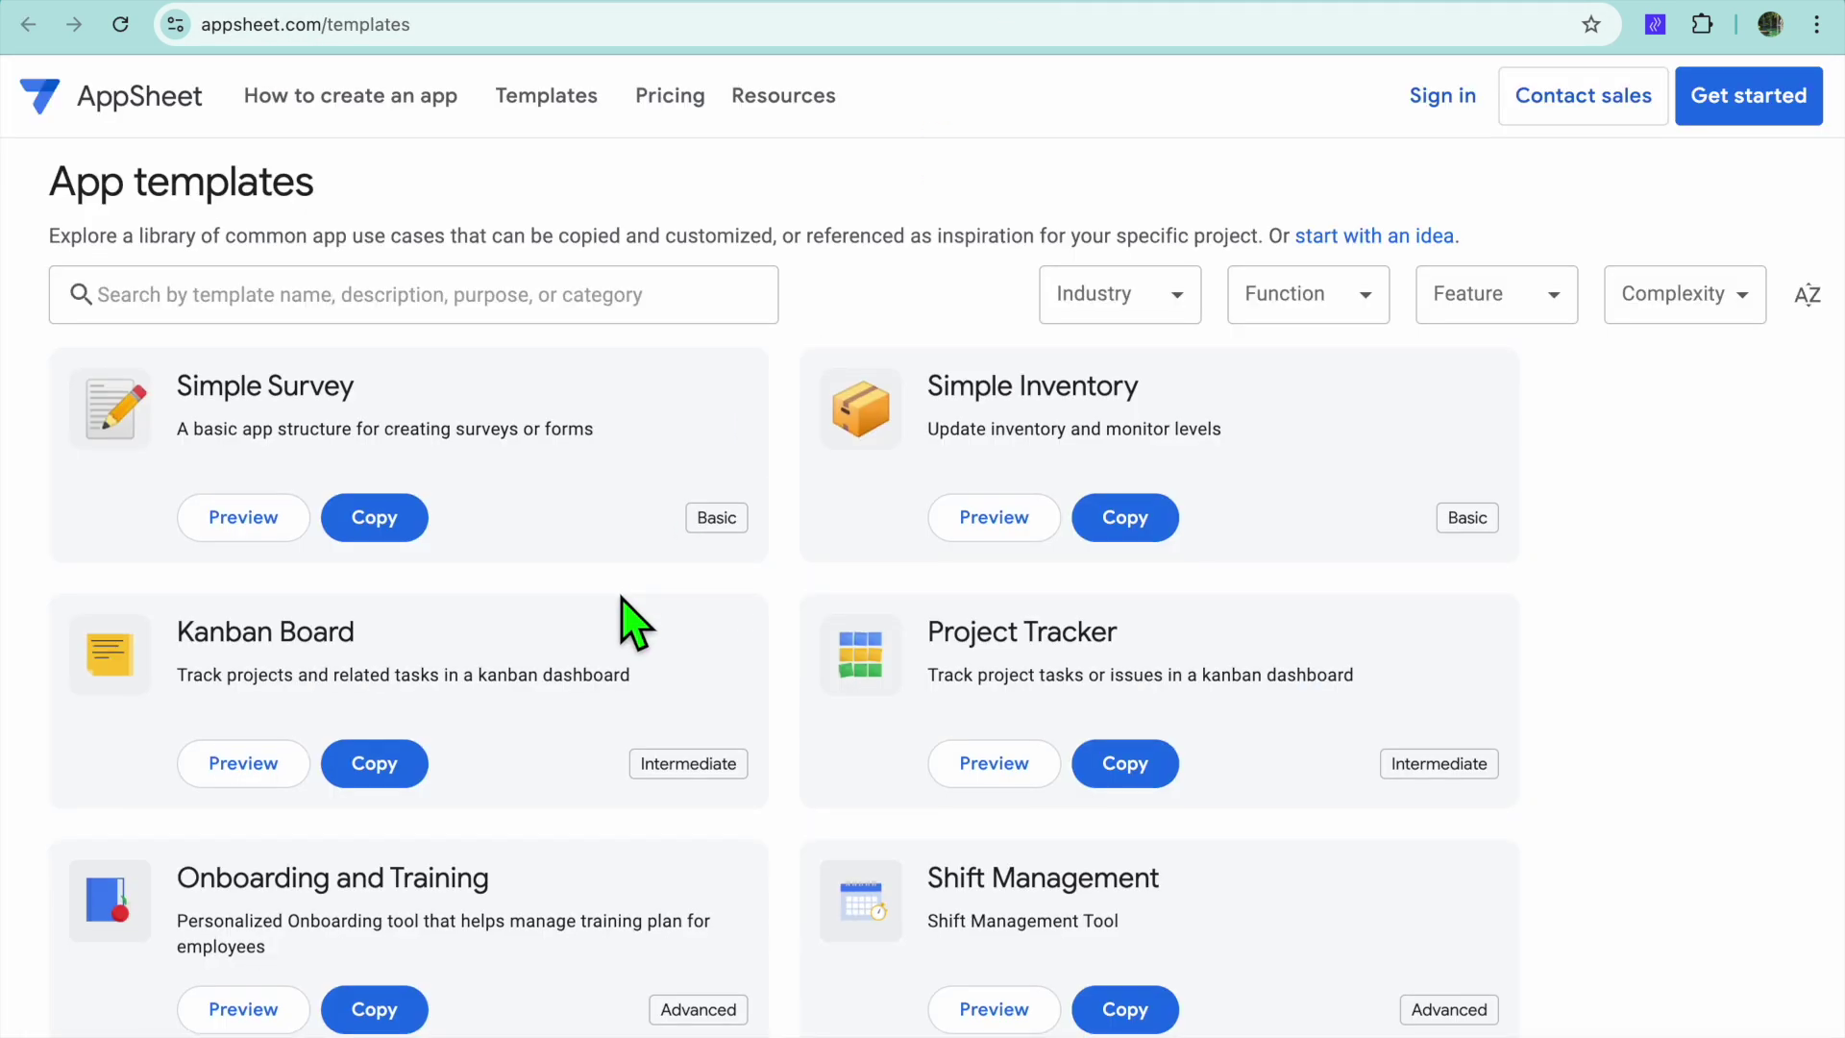
Scroll through the AppSheet App templates library to browse the available templates
scroll(630, 623, down, 2)
scroll(629, 623, down, 2)
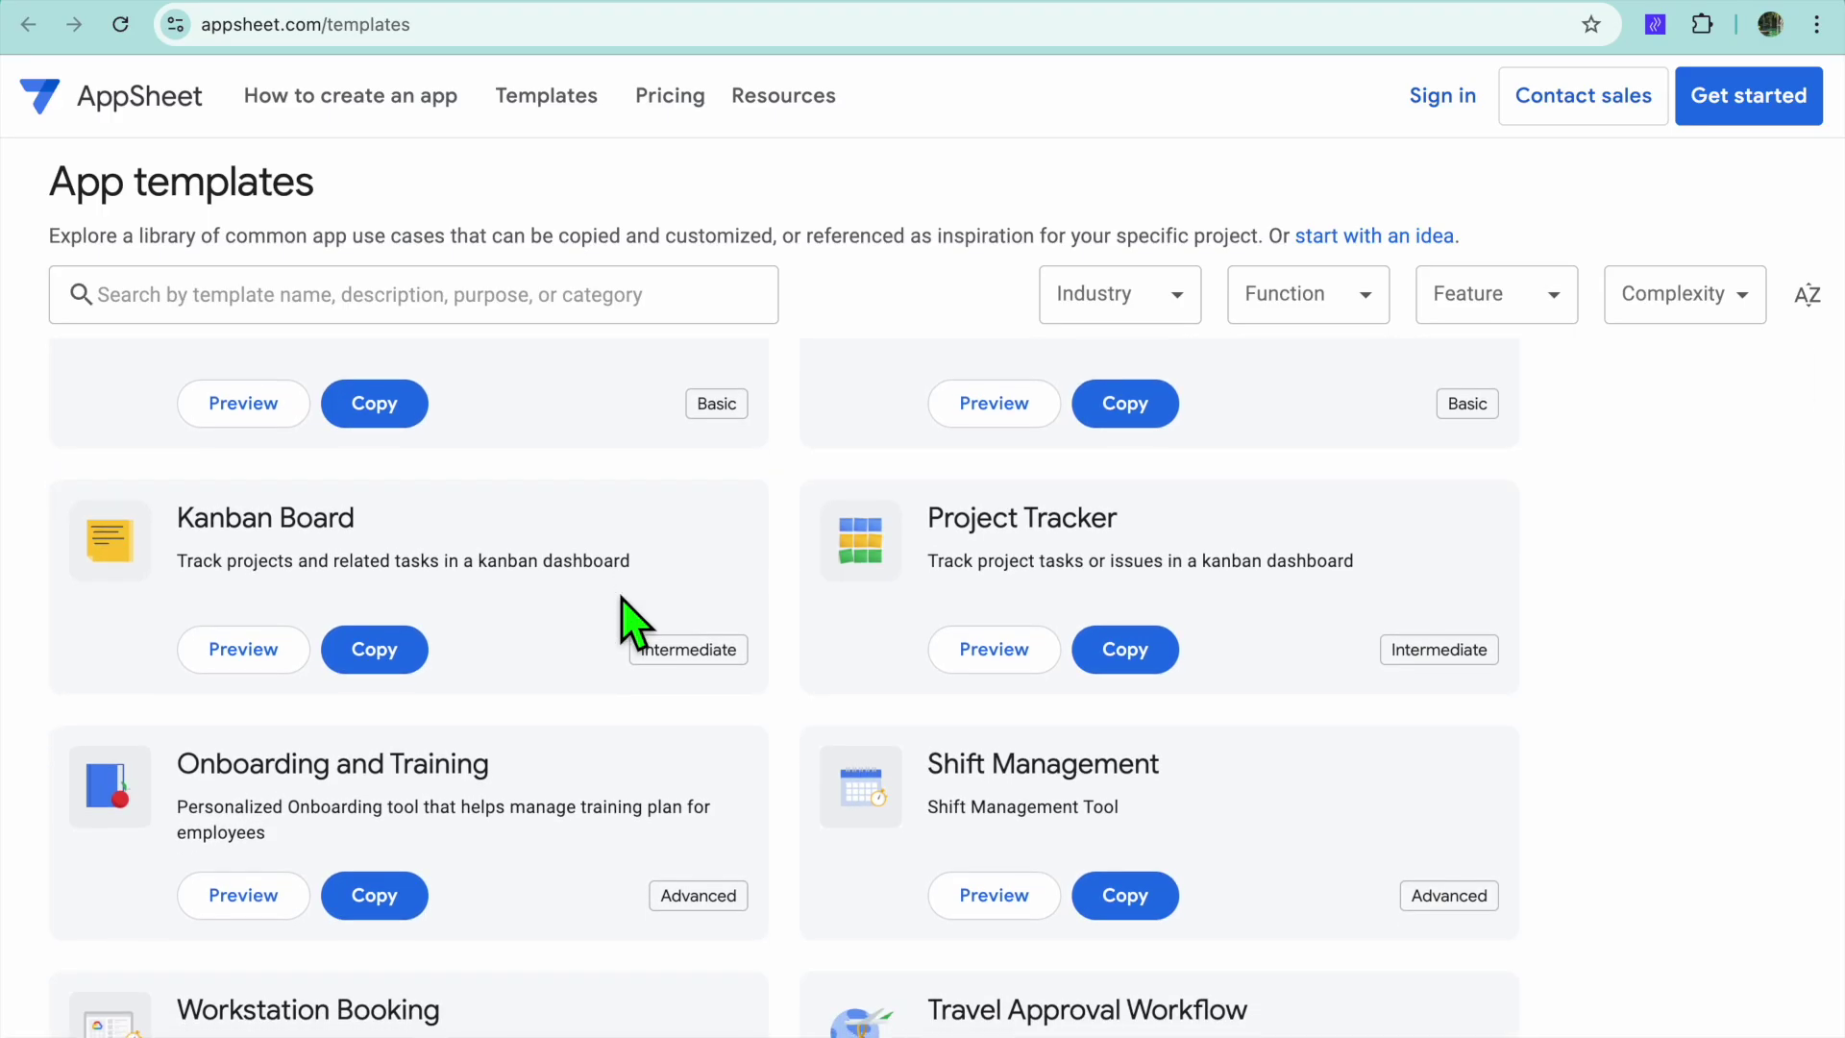
scroll(630, 623, down, 1)
scroll(630, 622, down, 1)
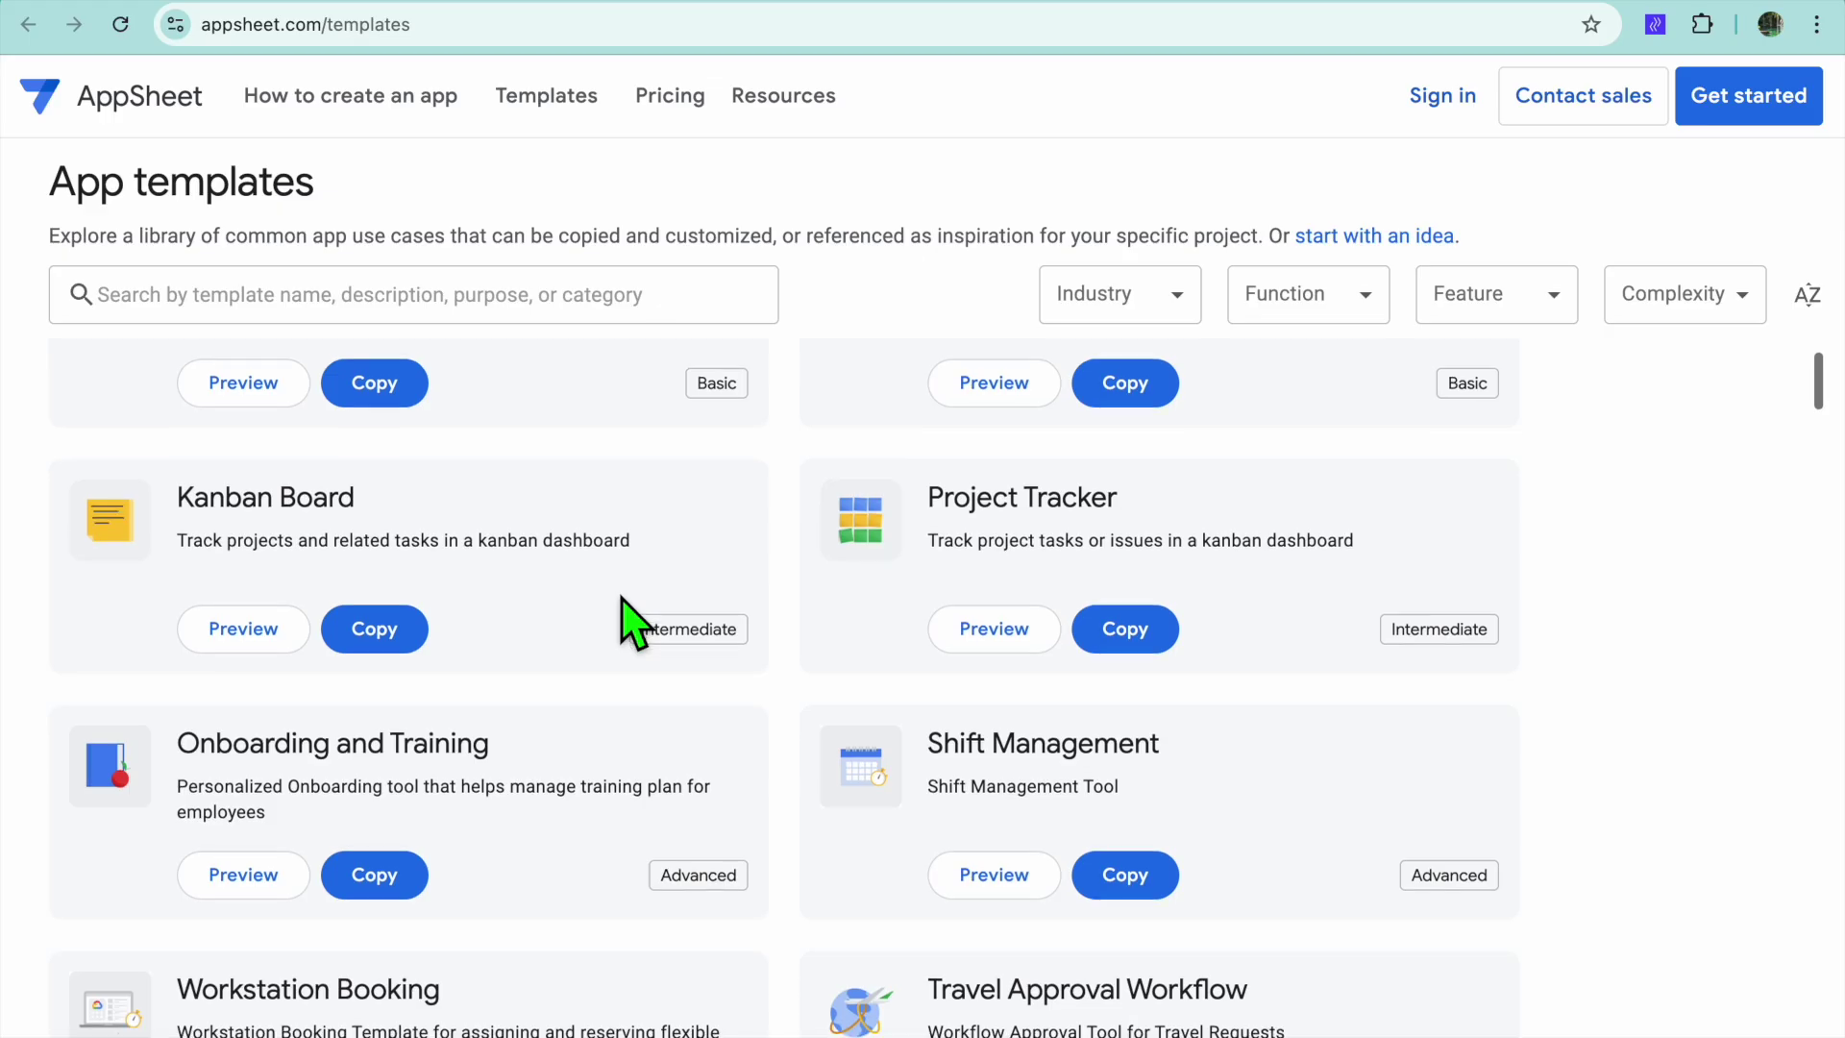
scroll(630, 623, down, 1)
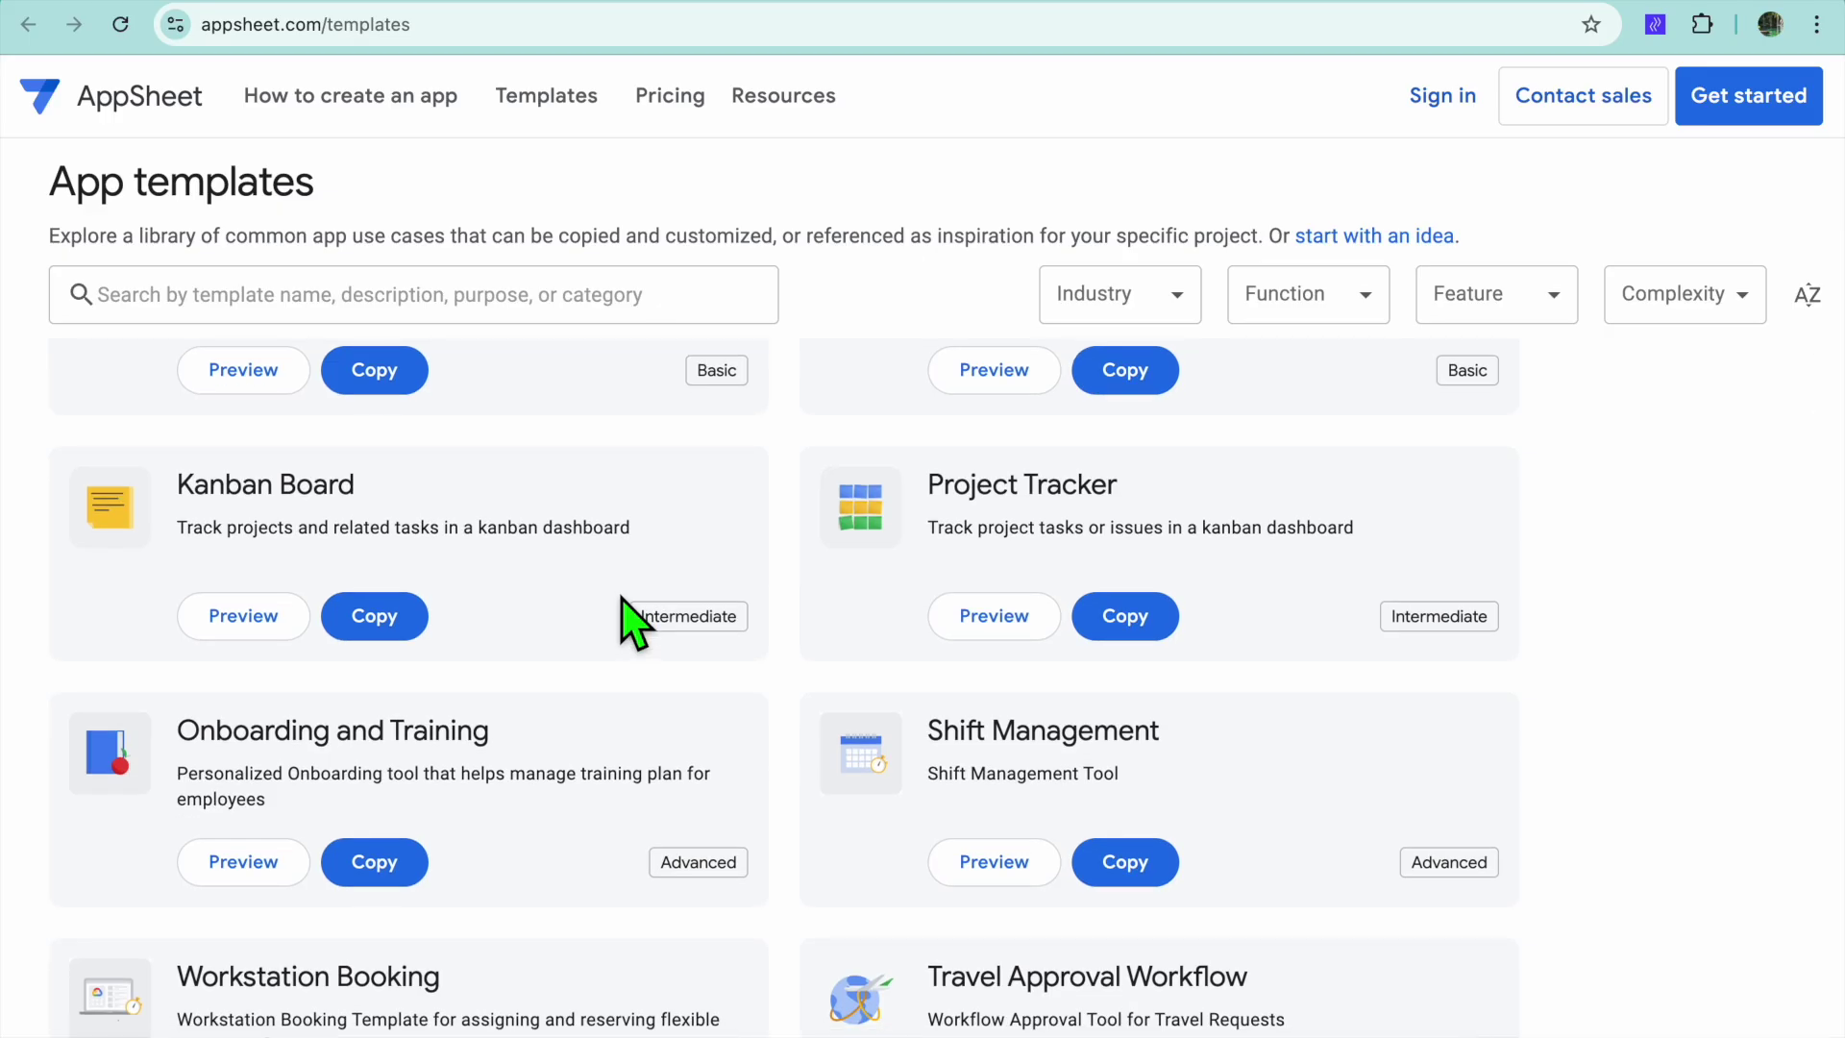
scroll(629, 623, down, 2)
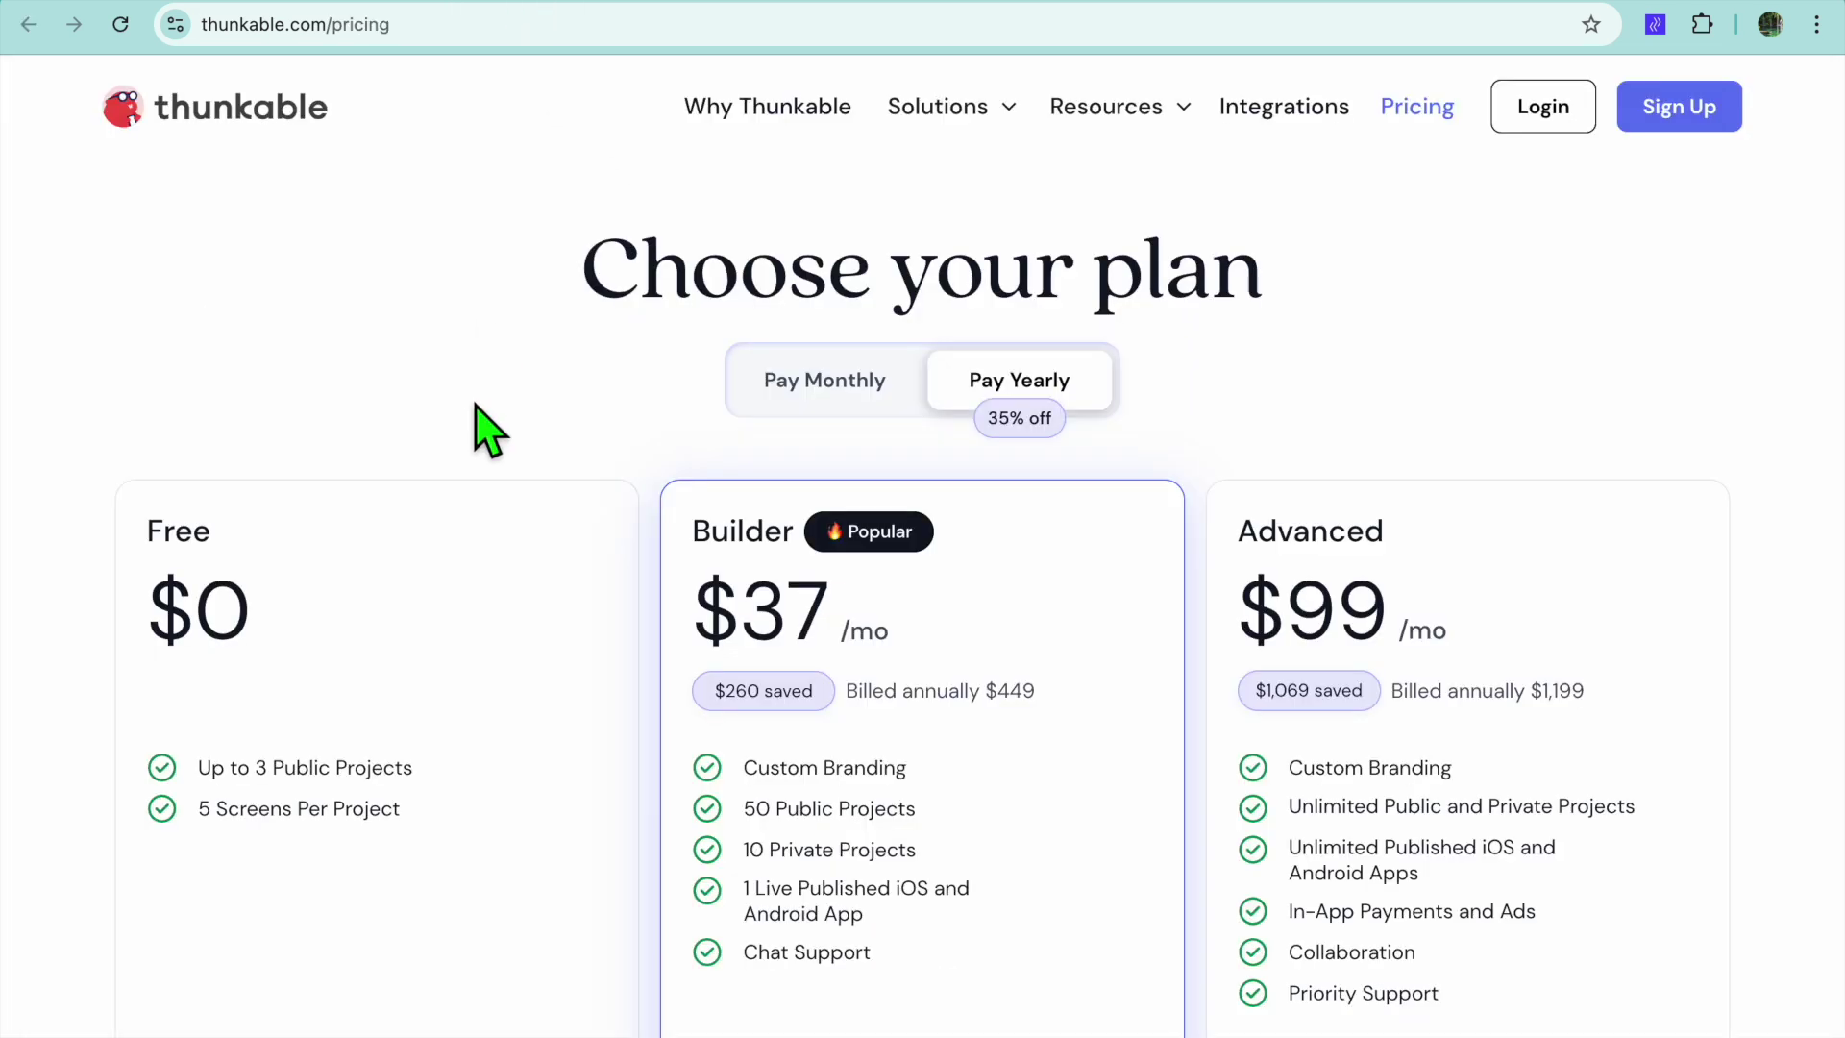
Show Thunkable plans billed monthly: Free $0, Builder $59/mo, Advanced $189/mo
scroll(480, 423, down, 2)
scroll(486, 428, down, 2)
click(786, 231)
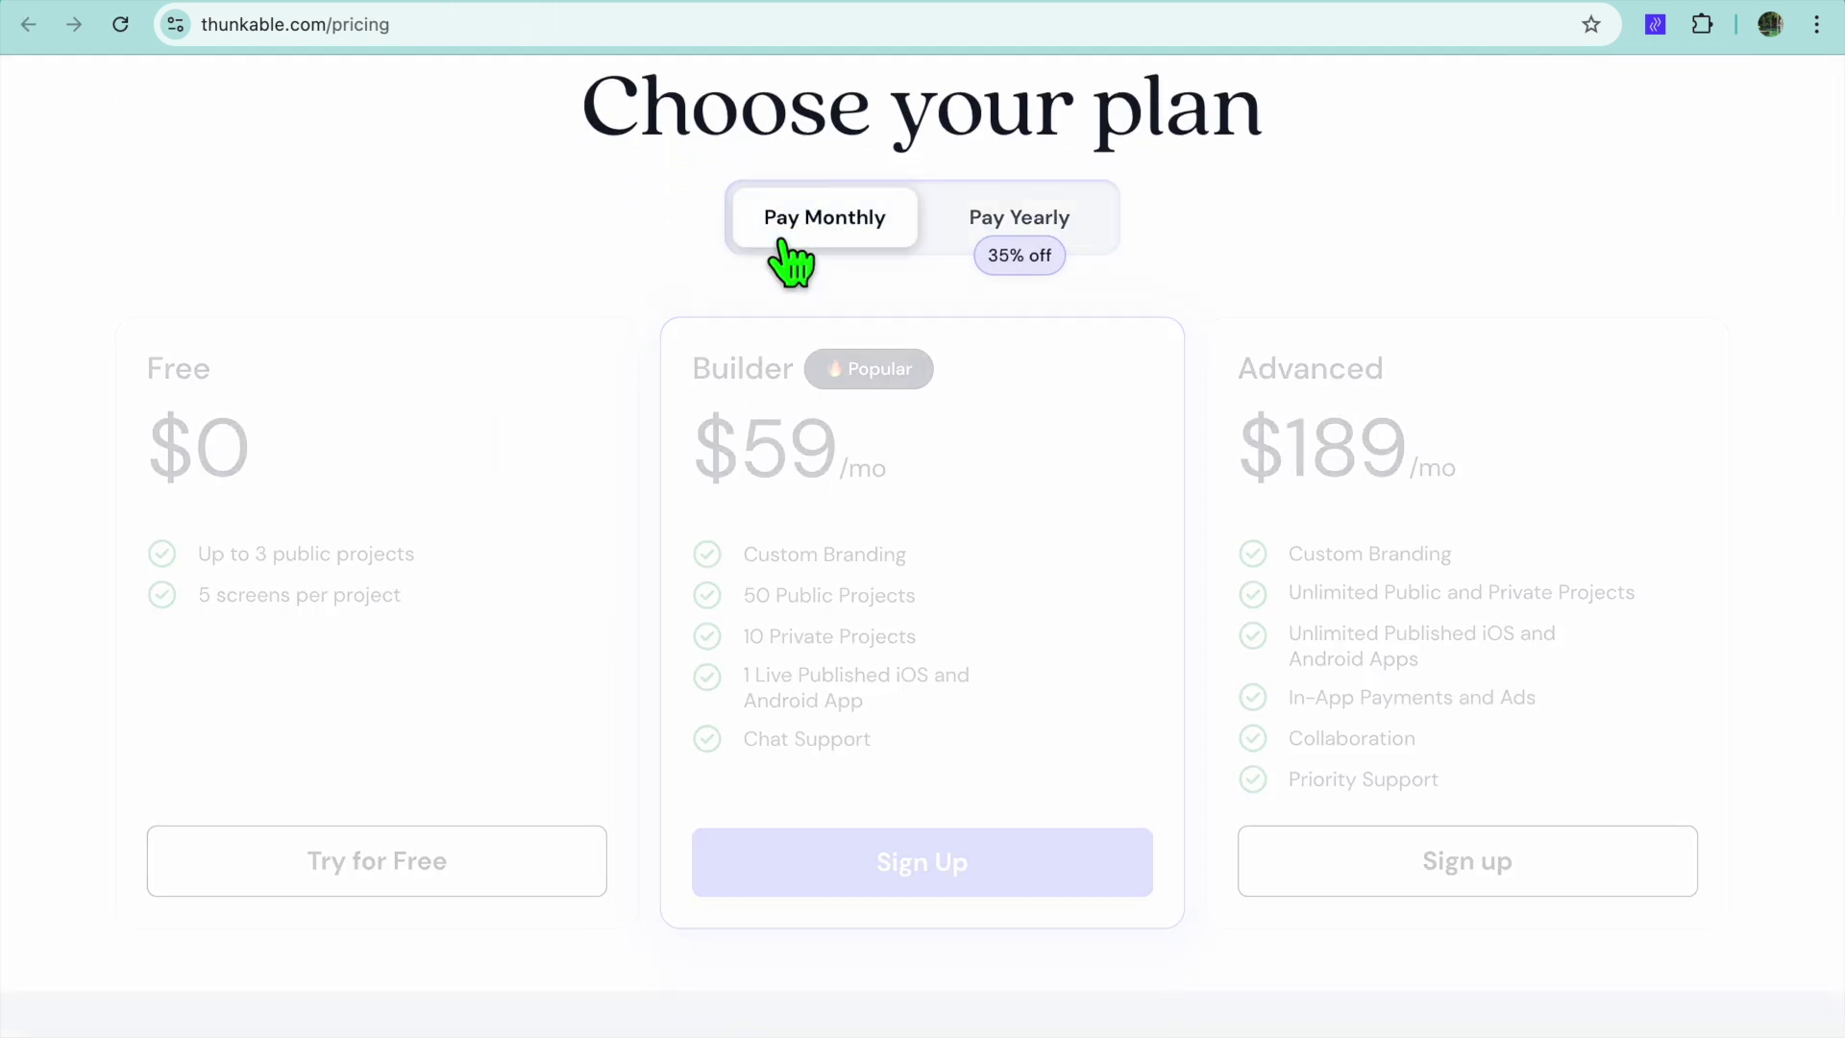
scroll(774, 576, down, 1)
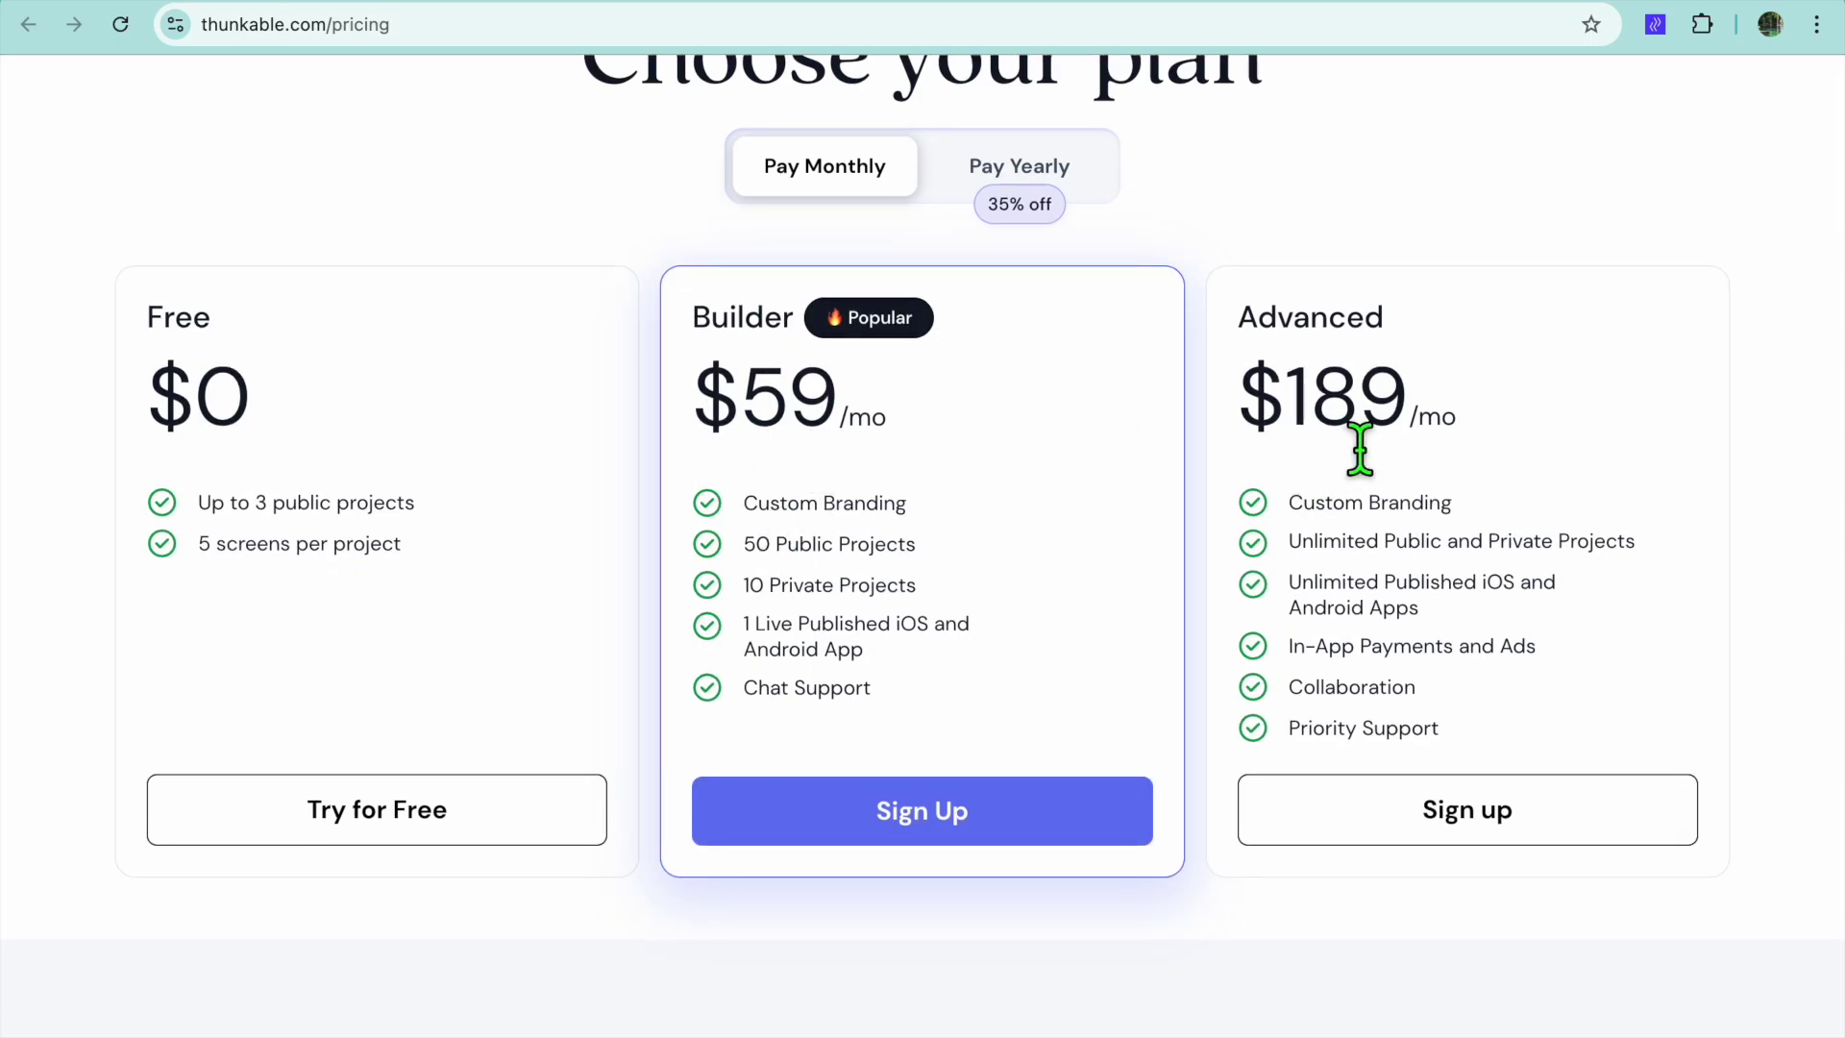
Review AppSheet's per-user plans: Starter $5, Core $10 and Enterprise Plus $20
click(1432, 15)
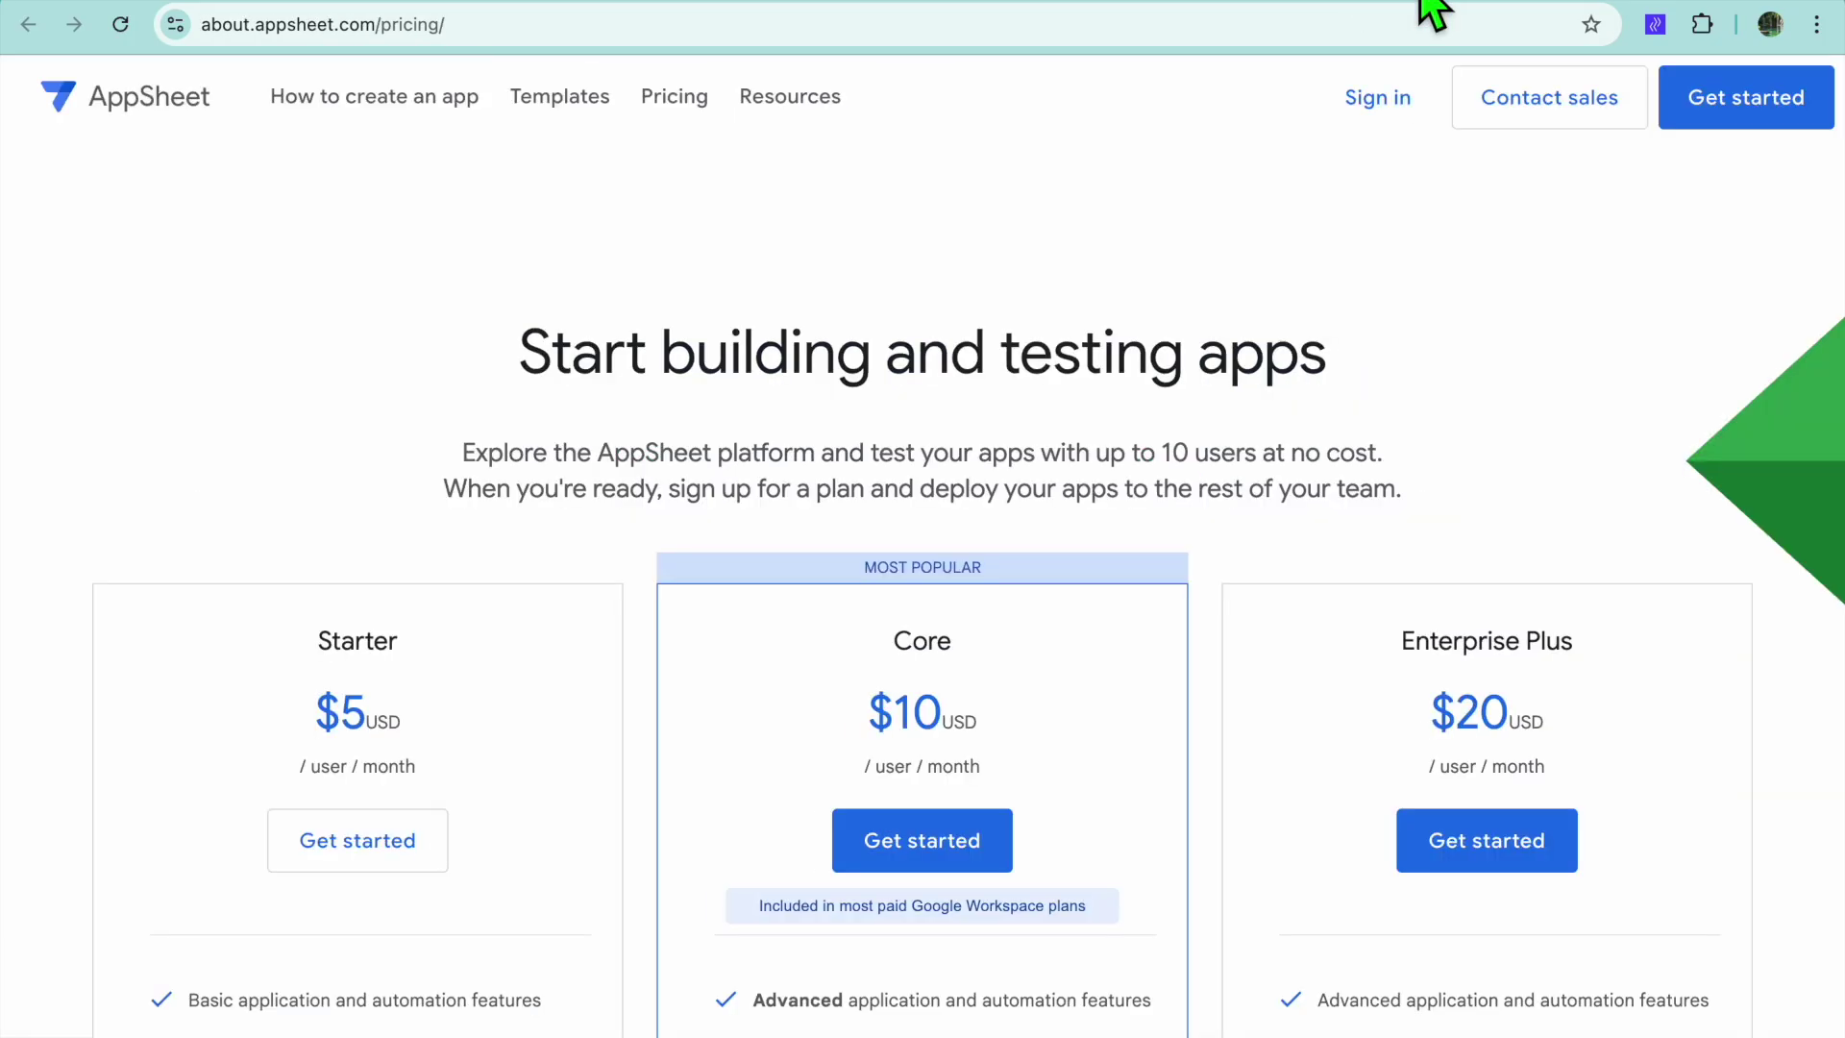
scroll(591, 524, down, 3)
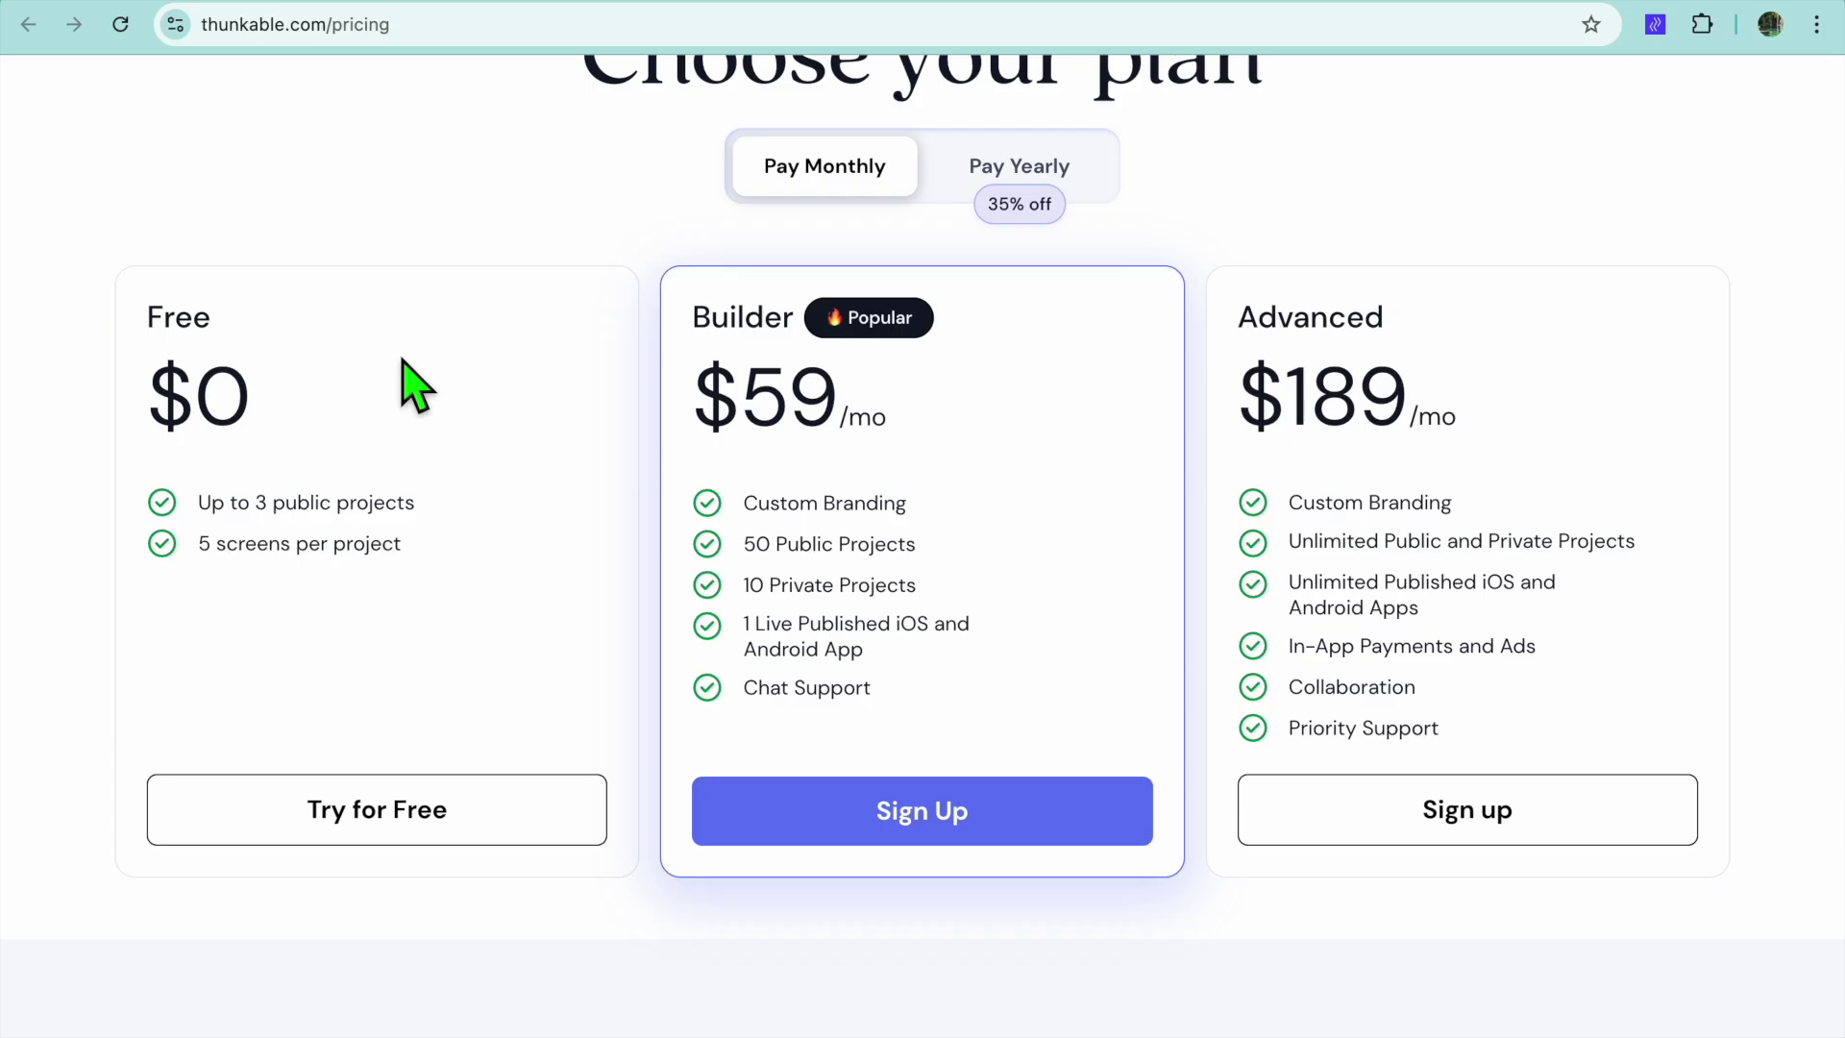
scroll(414, 384, up, 3)
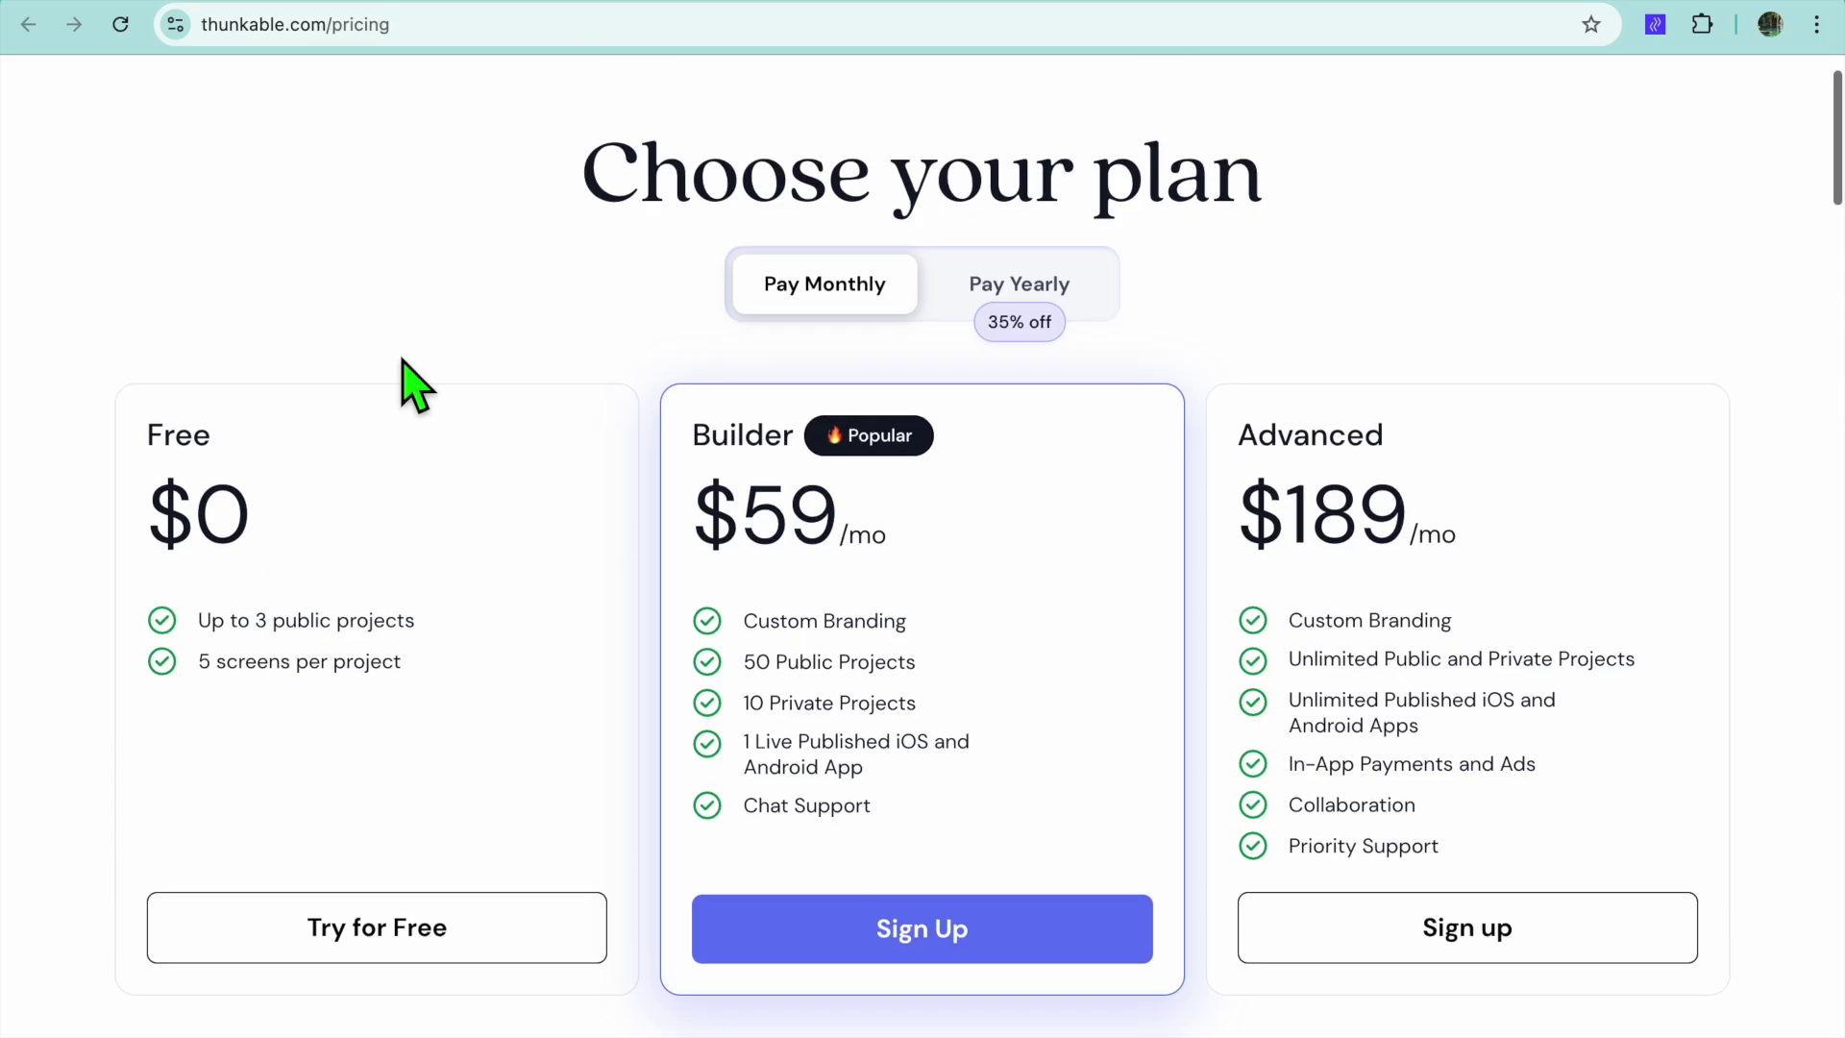